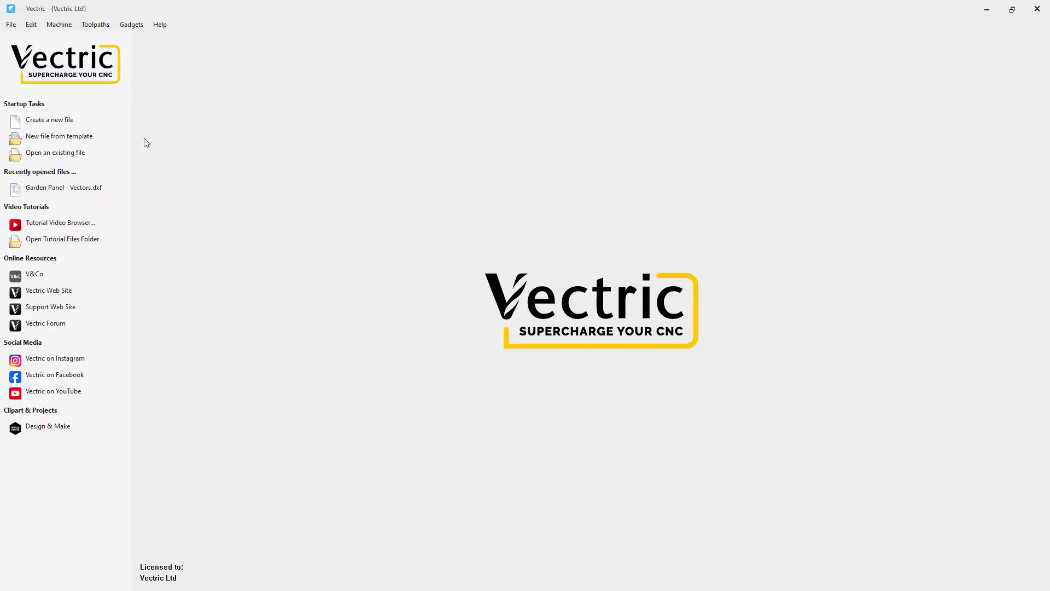
# - Browse to Garden Panel - Vectors.dxf in the Open dialog using the All Files filter
pyautogui.click(65, 157)
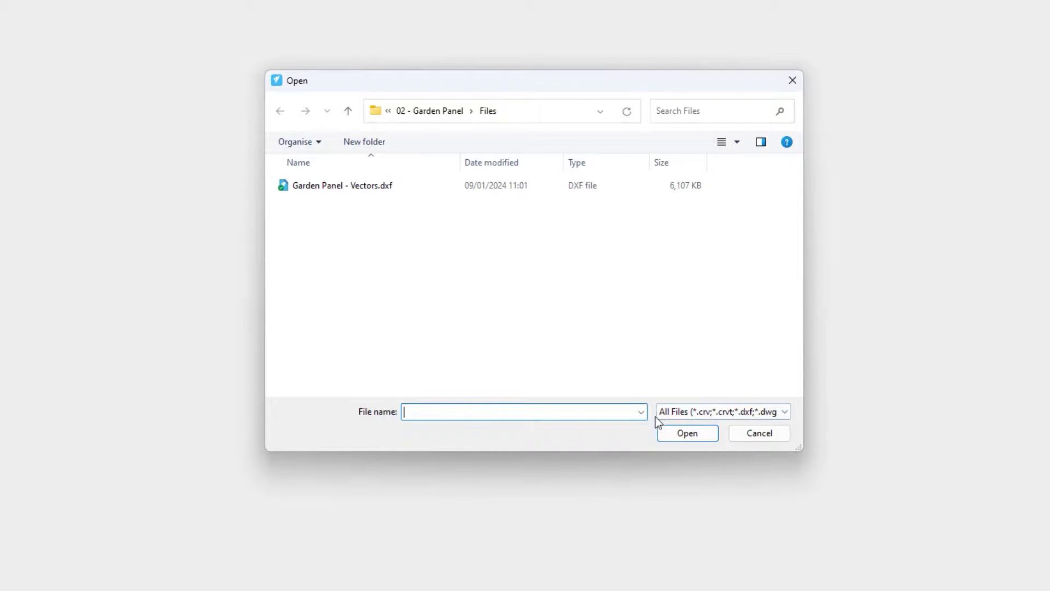
pyautogui.click(785, 413)
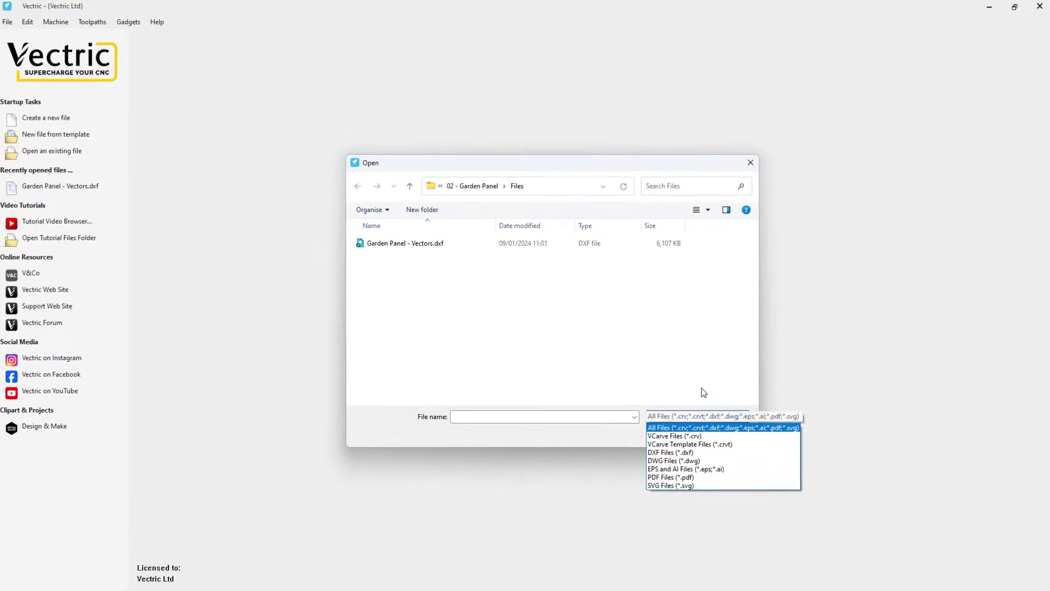
pyautogui.click(695, 375)
pyautogui.click(427, 242)
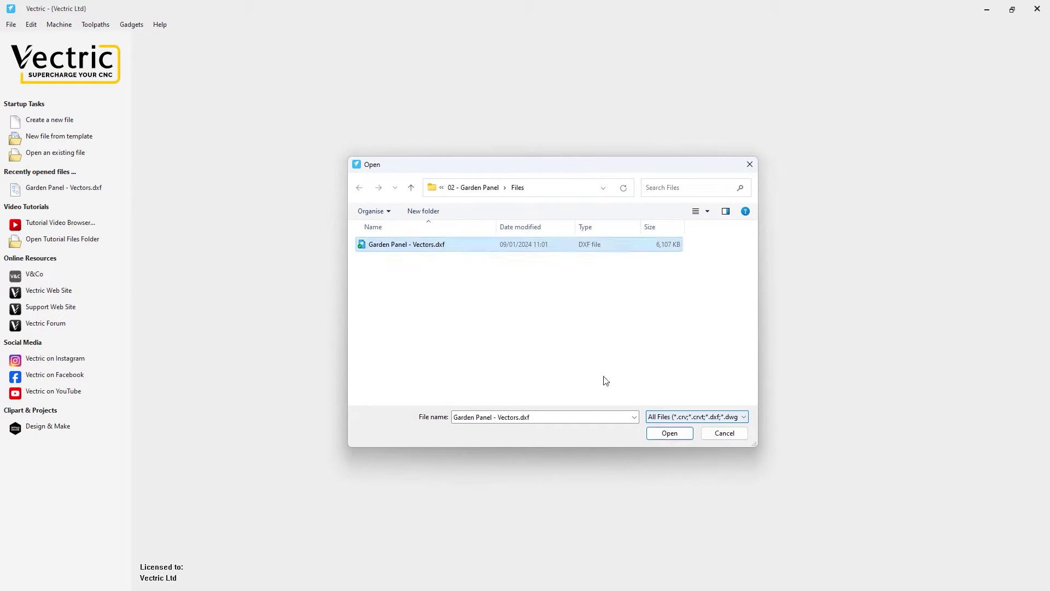
# - Load Garden Panel - Vectors.dxf and accept the Job Size warning
pyautogui.click(669, 433)
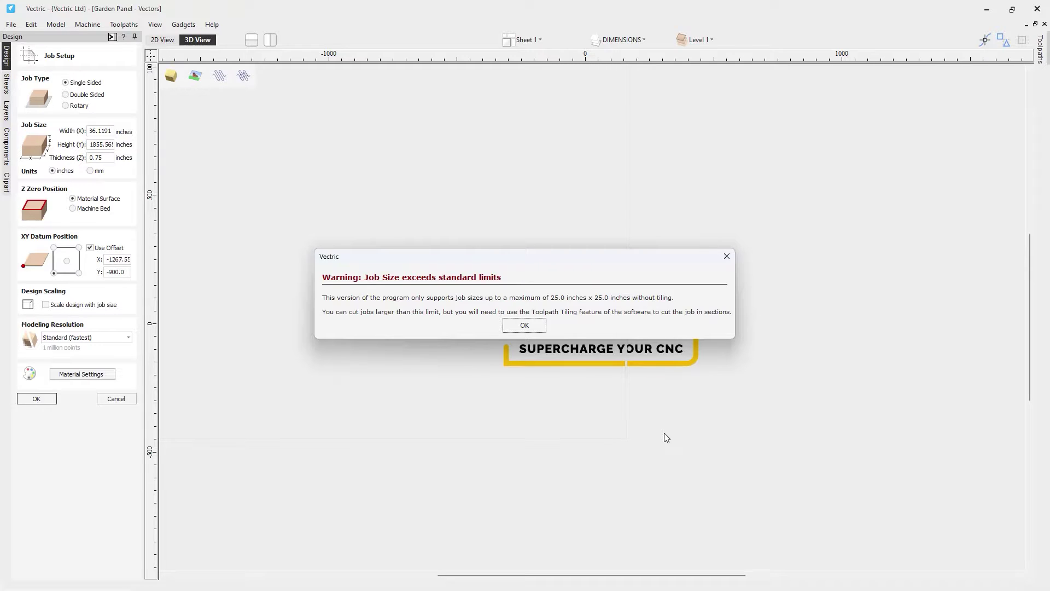
pyautogui.click(523, 326)
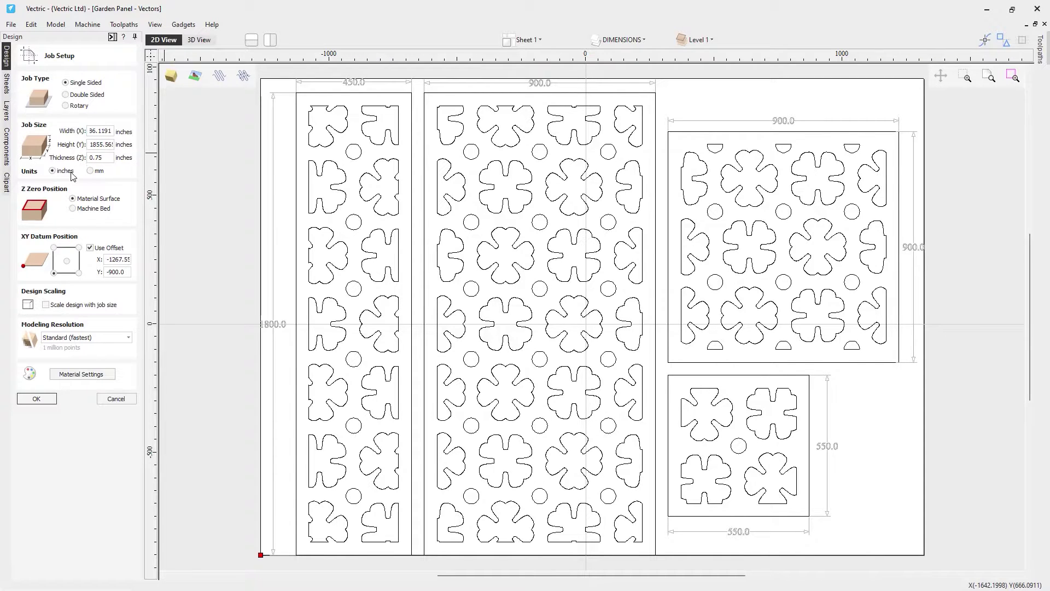
# - Switch Job Setup units to mm and enter an 11.5 mm material thickness
pyautogui.click(93, 130)
pyautogui.click(93, 130)
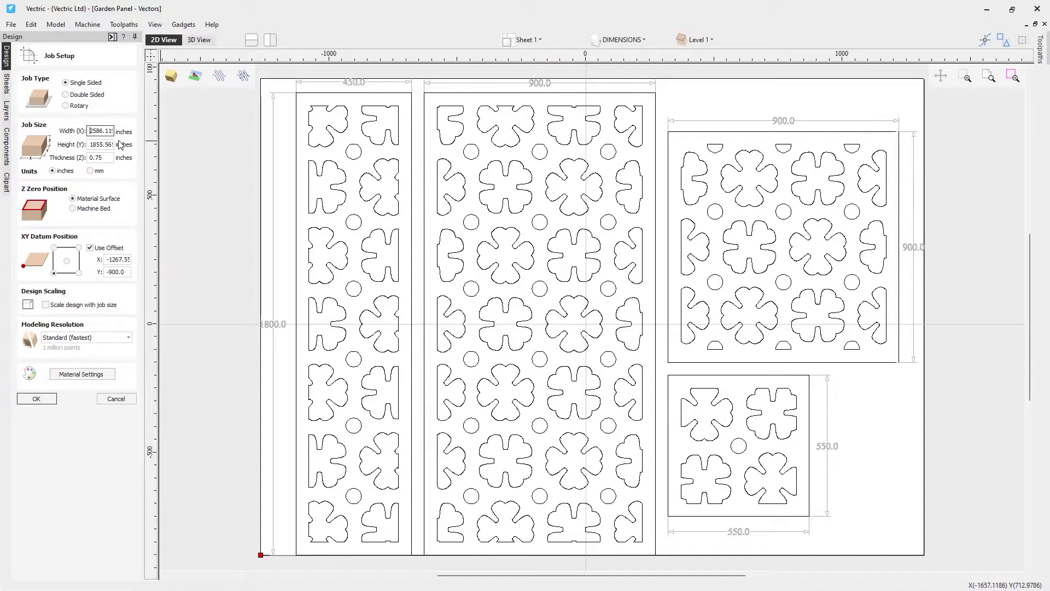
pyautogui.click(90, 170)
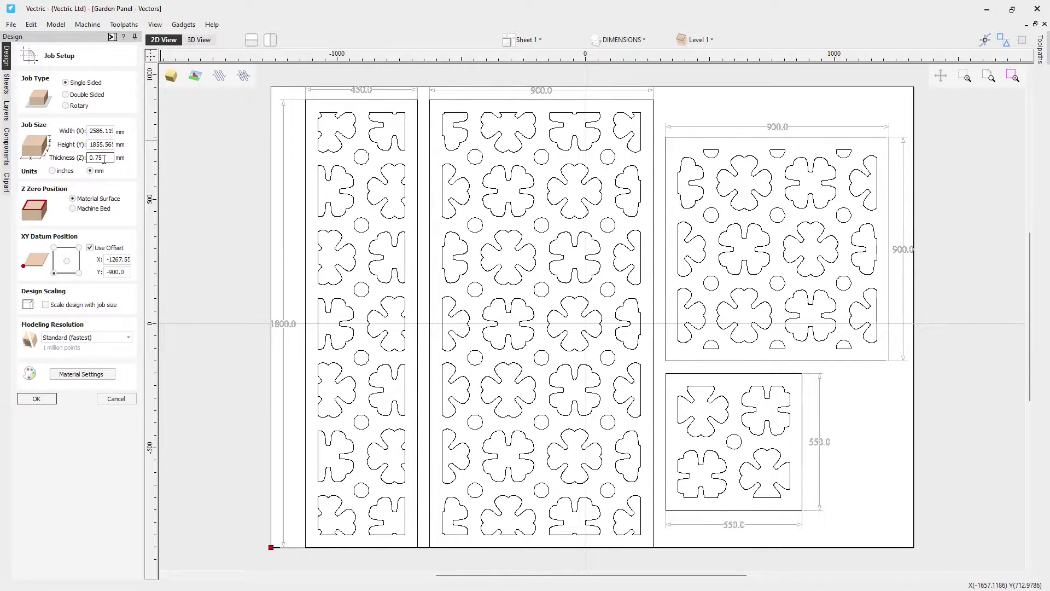
pyautogui.doubleClick(103, 160)
pyautogui.write('11.5')
# - Turn off the XY datum offset, check the material settings, and apply Job Setup
pyautogui.click(90, 248)
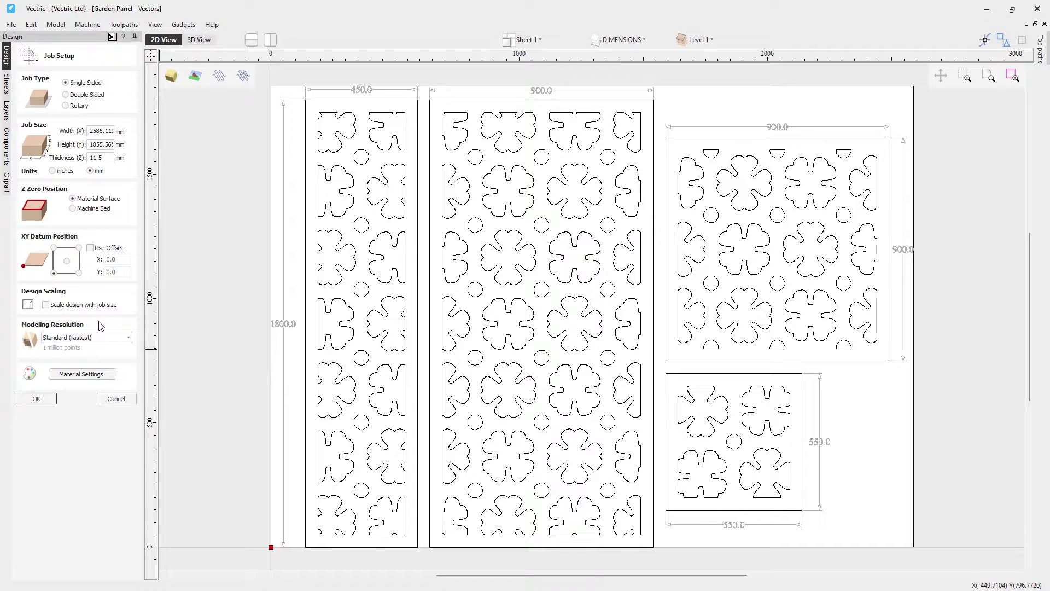
pyautogui.click(94, 375)
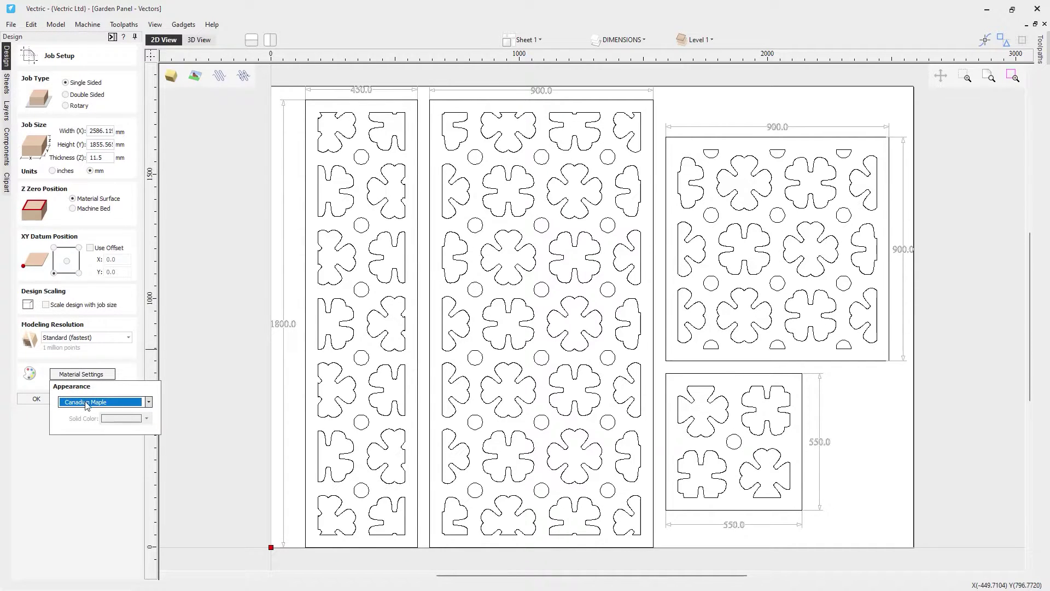
pyautogui.click(36, 398)
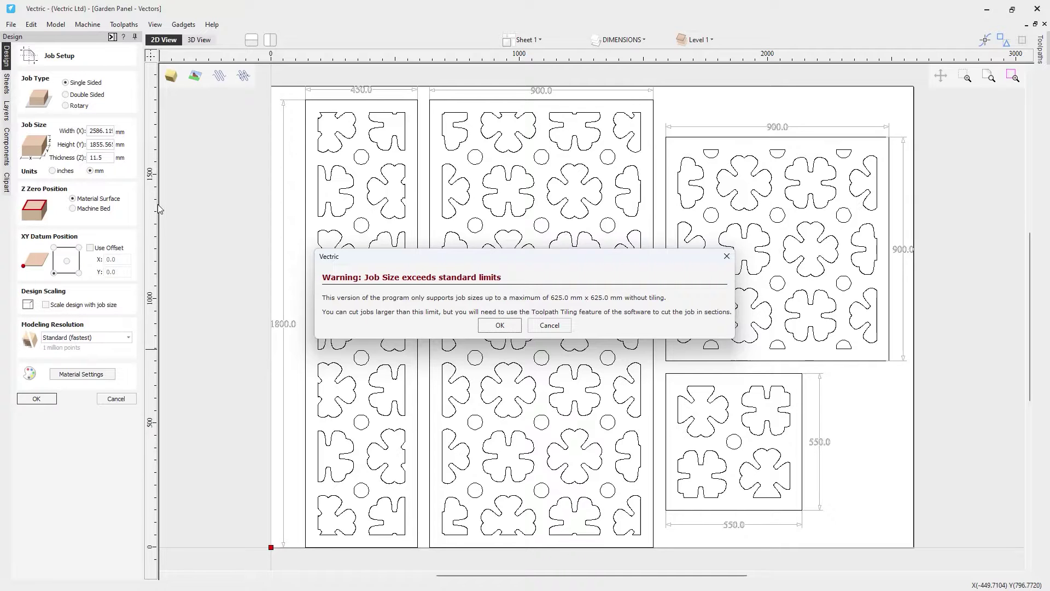
# - Acknowledge the 625 mm job-size warning and box-select the 550 × 550 flower panel
pyautogui.click(499, 325)
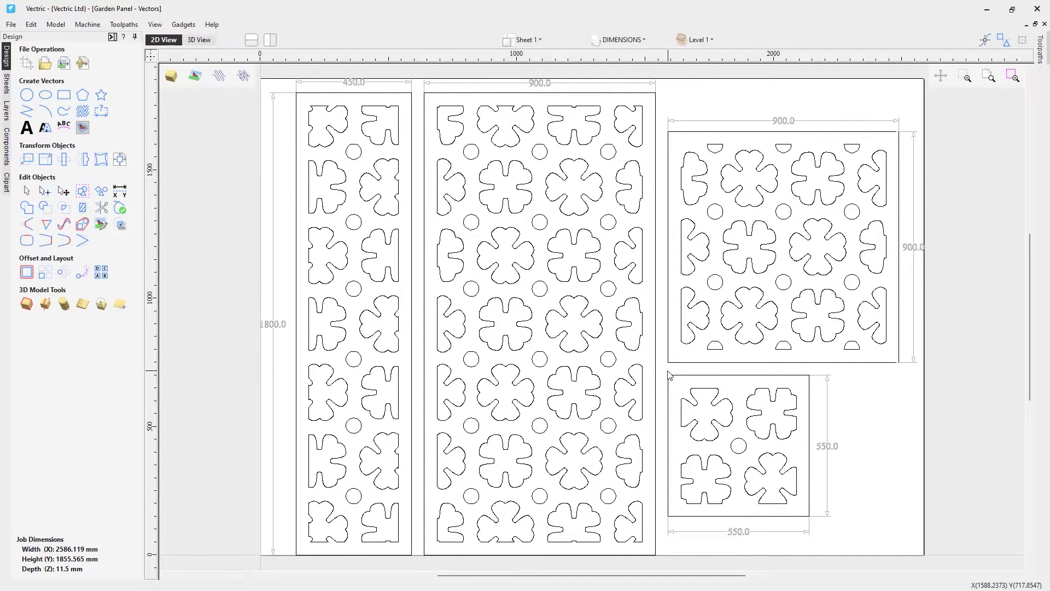
pyautogui.moveTo(665, 367); pyautogui.dragTo(813, 522)
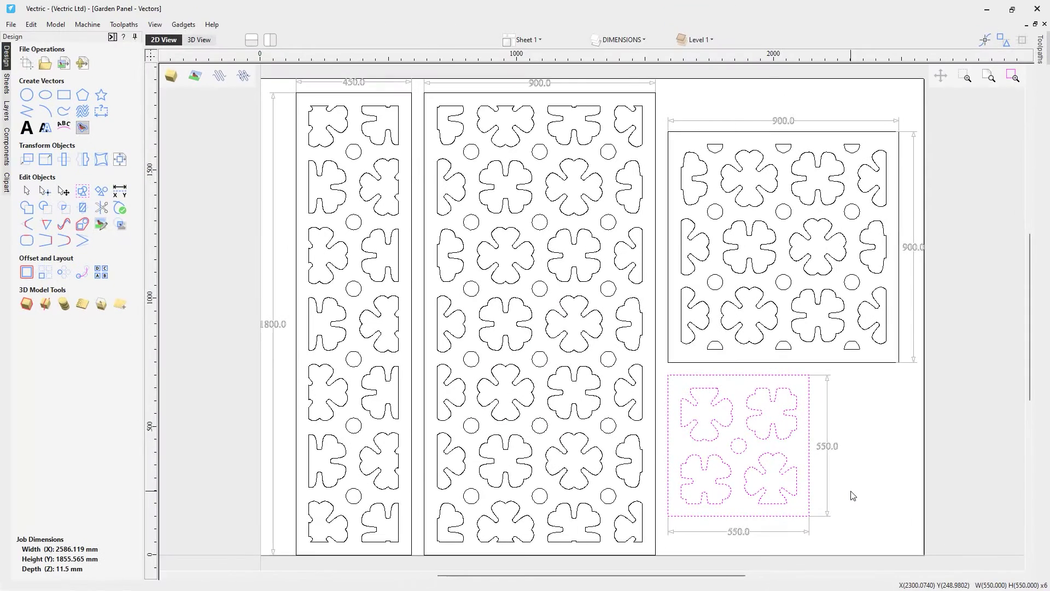
# - Deselect the panel and toggle DIMENSIONS and LAYER_1 visibility to inspect their contents
pyautogui.click(629, 372)
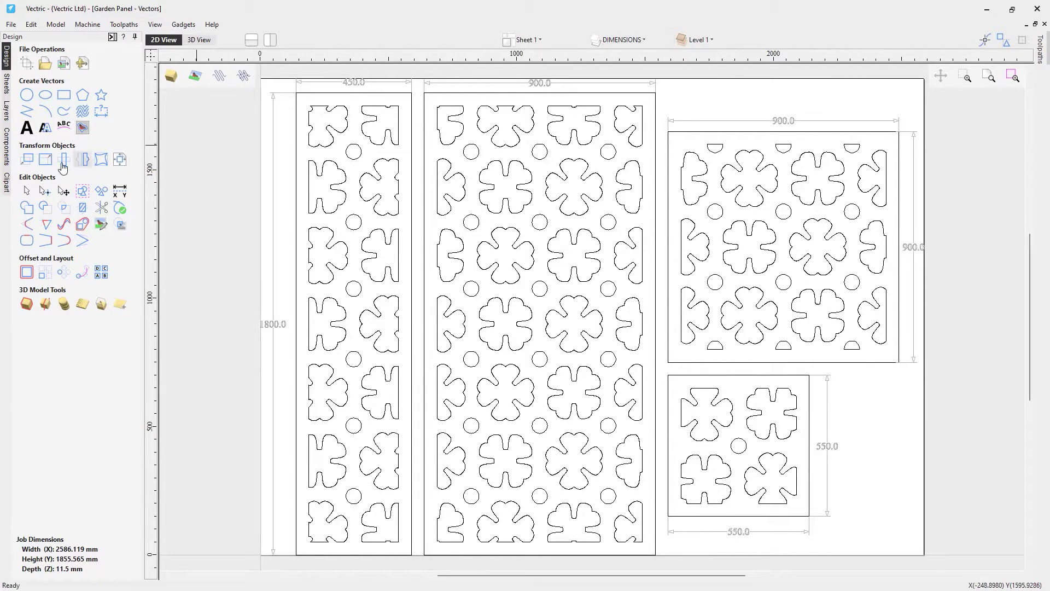
pyautogui.click(6, 110)
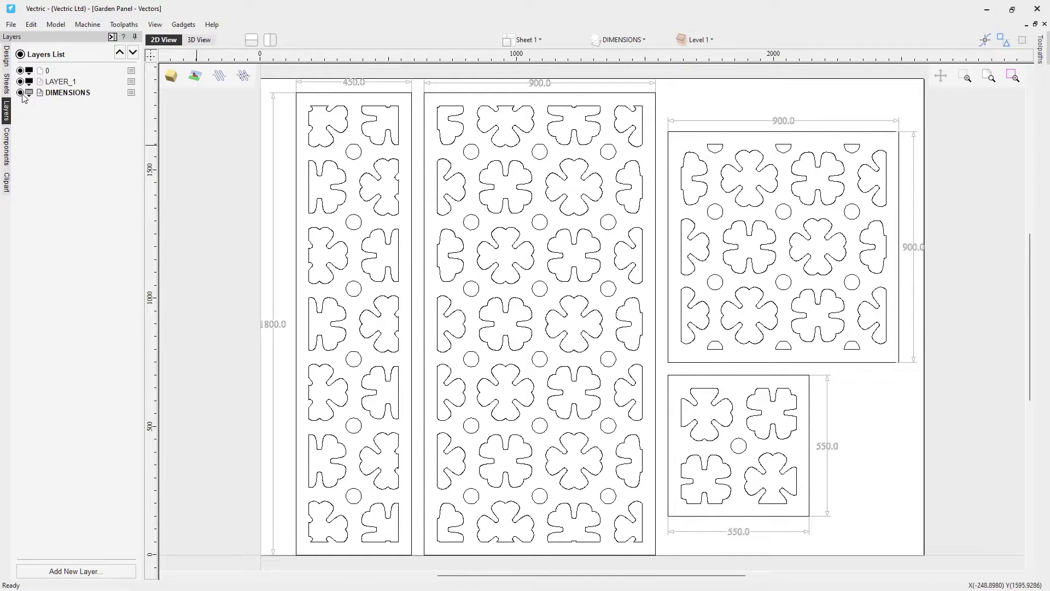
pyautogui.click(21, 93)
pyautogui.click(20, 93)
pyautogui.click(20, 81)
pyautogui.click(21, 82)
# - Delete layer 0, leaving only LAYER_1 and DIMENSIONS
pyautogui.rightClick(47, 71)
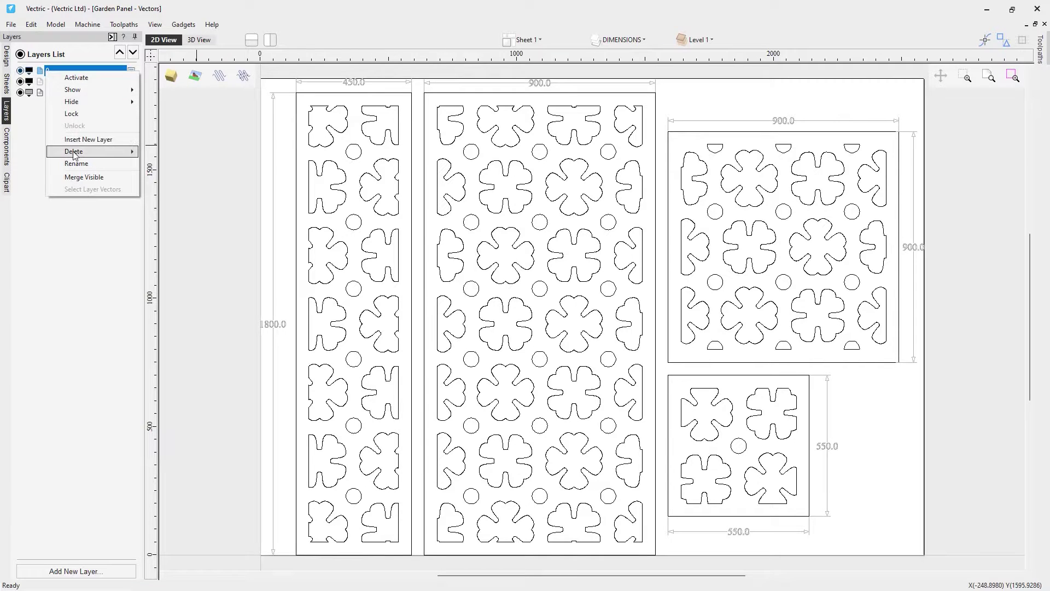
pyautogui.moveTo(74, 153)
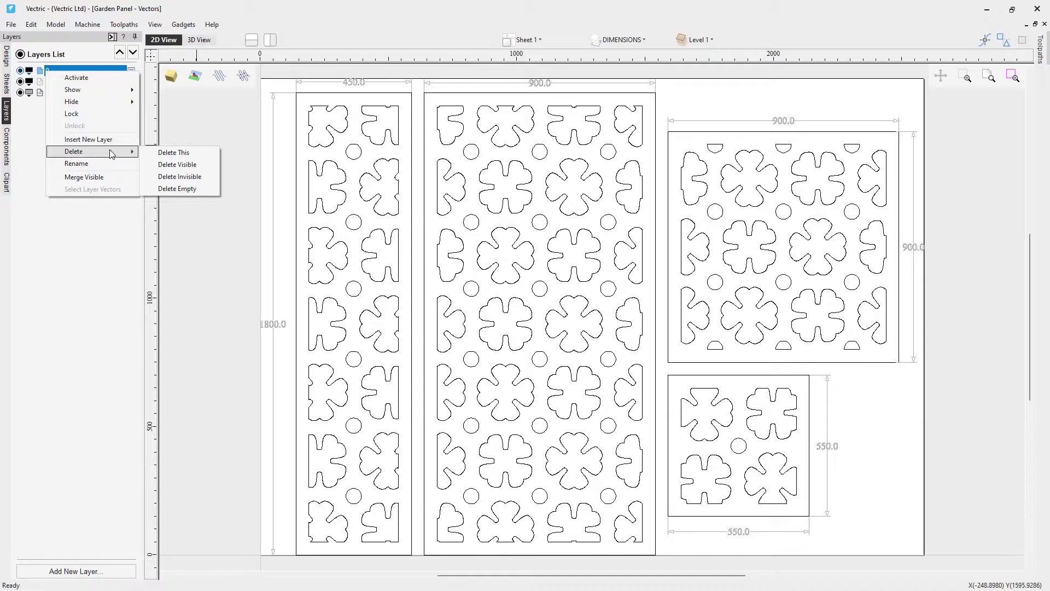
pyautogui.click(166, 154)
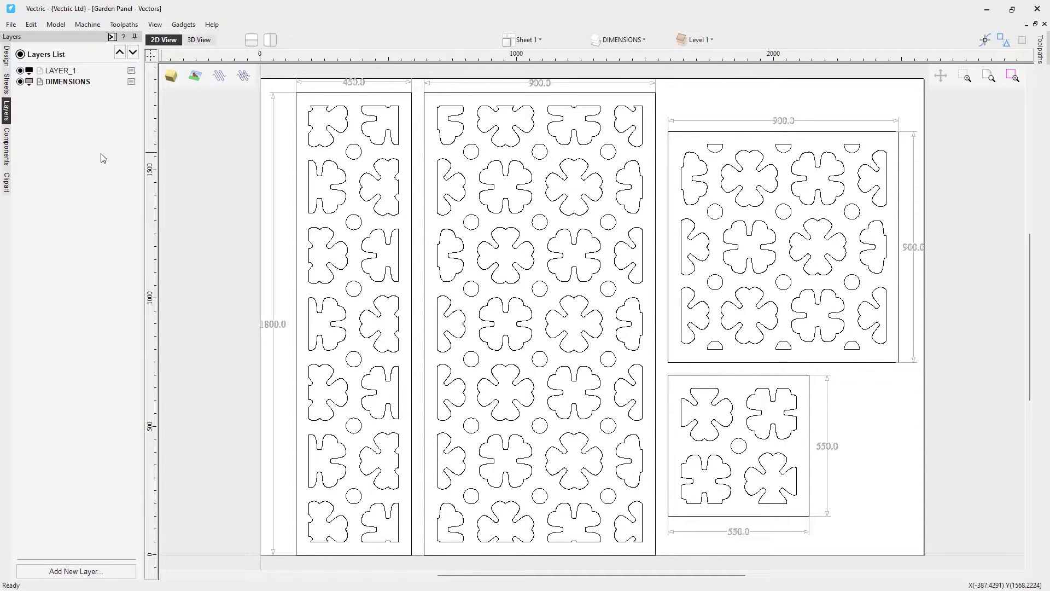
pyautogui.click(7, 58)
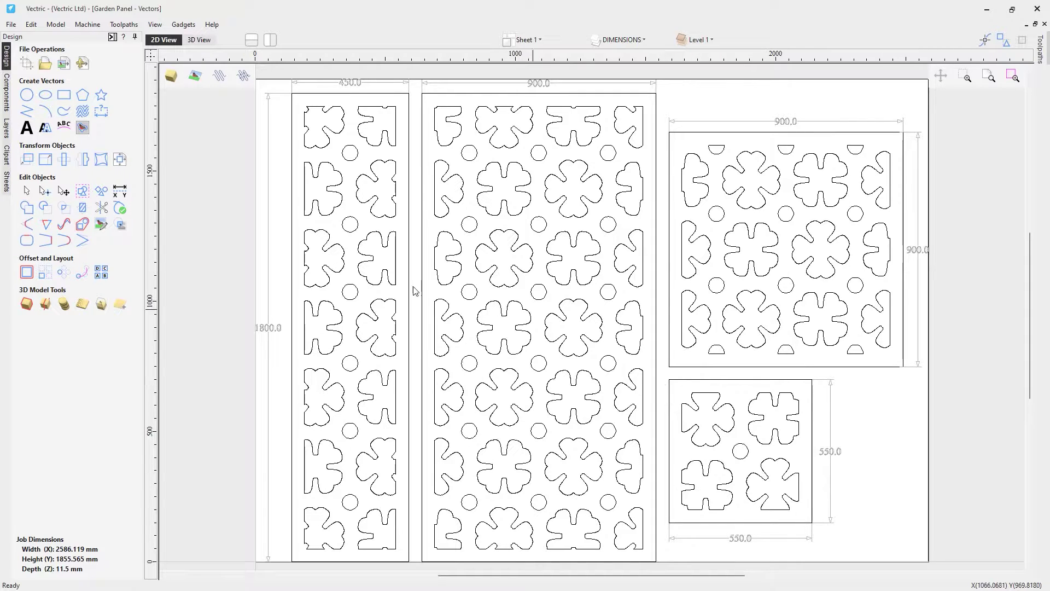
# - Rename the existing Sheet 1 to Design in the Sheets list
pyautogui.click(7, 186)
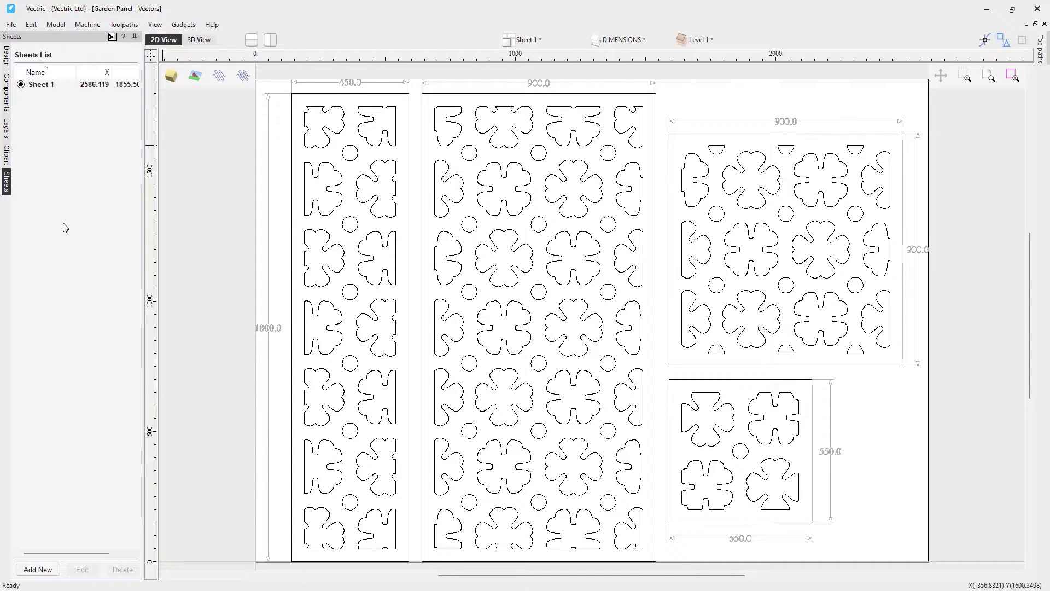
pyautogui.click(44, 89)
pyautogui.rightClick(44, 88)
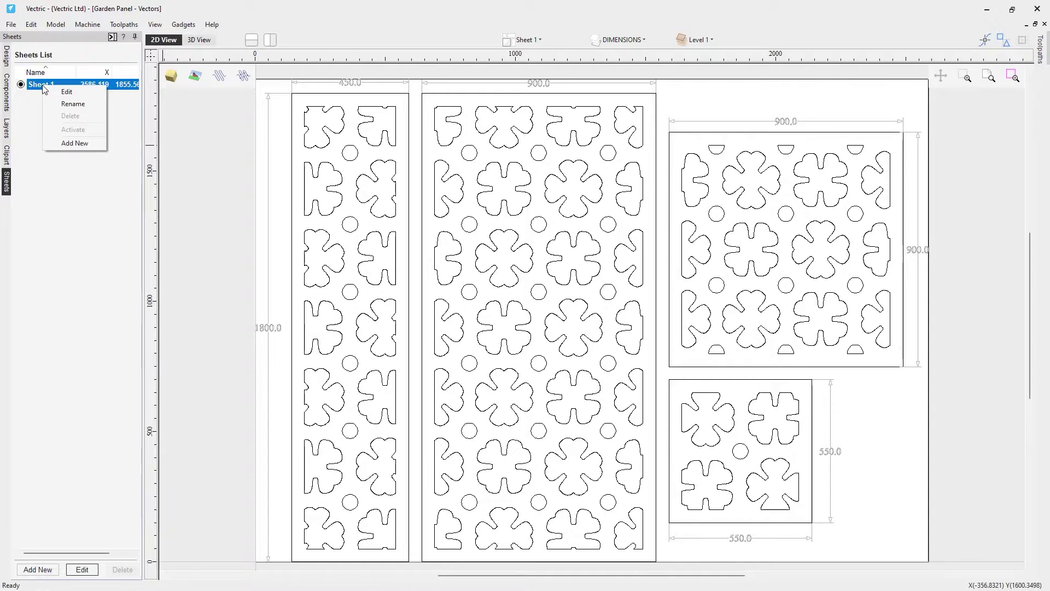
pyautogui.click(50, 104)
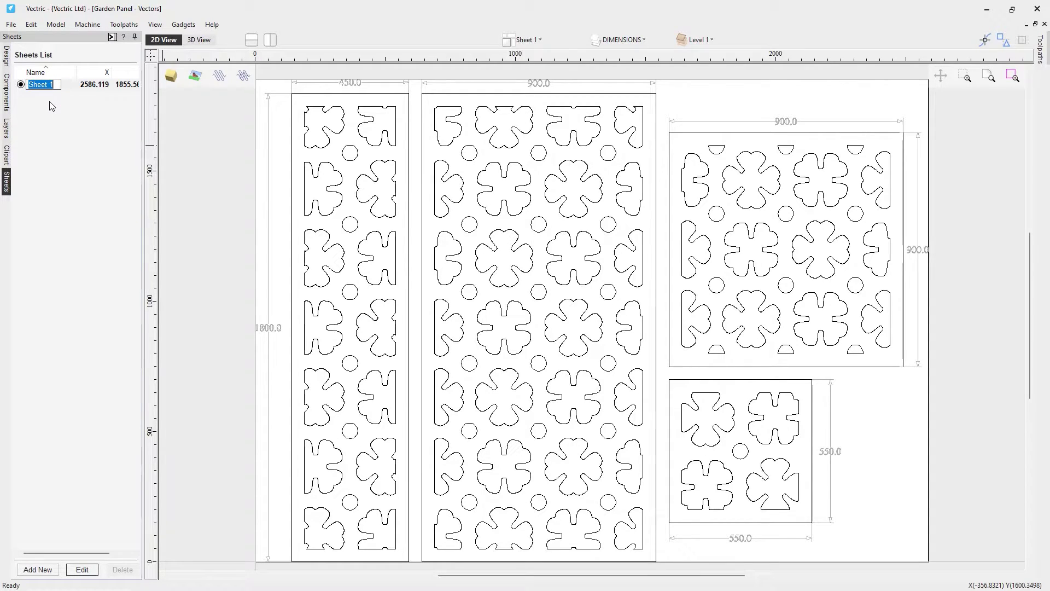
pyautogui.write('Design')
pyautogui.press('Return')
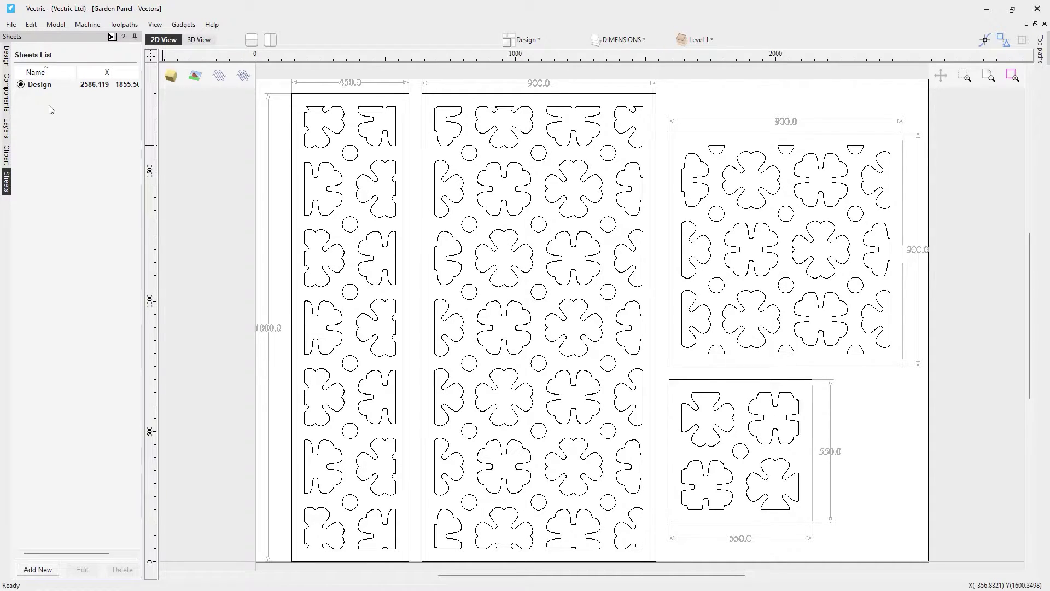
# - Add a new sheet and rename it Sample
pyautogui.click(37, 569)
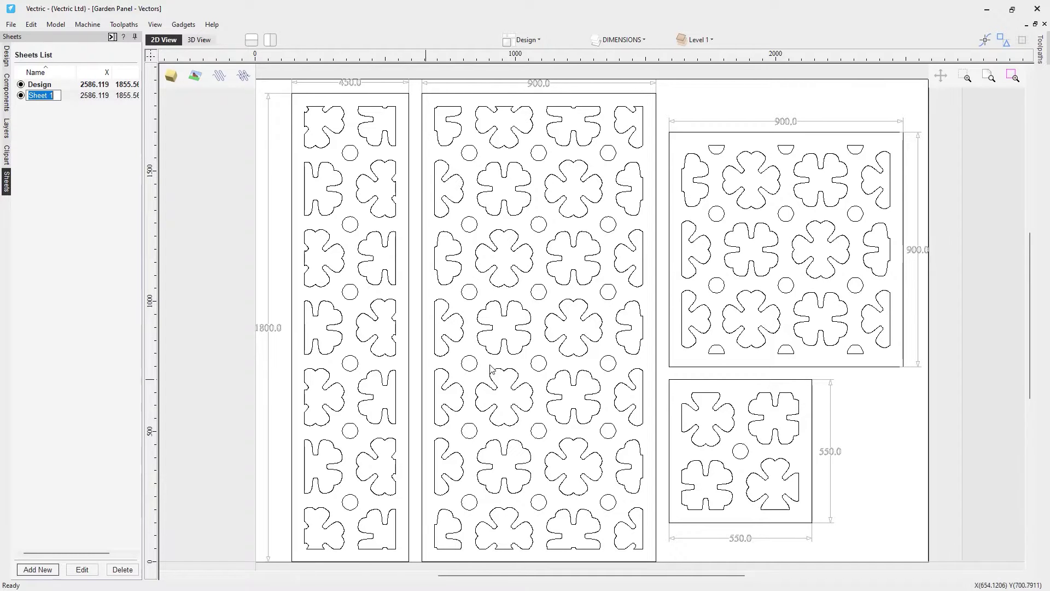
pyautogui.scroll(-2, 603, 338)
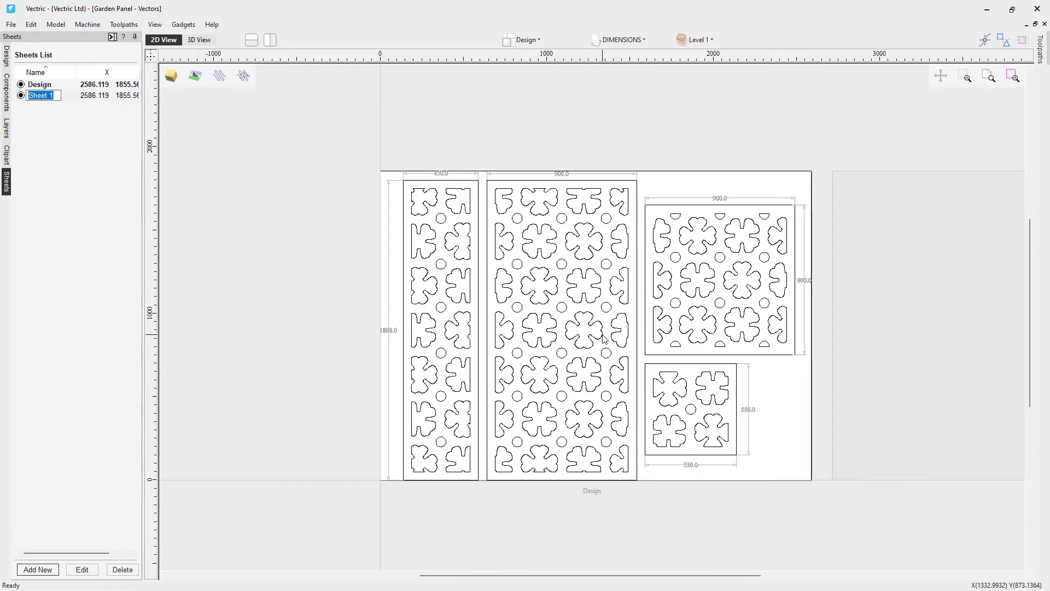
pyautogui.moveTo(672, 575); pyautogui.dragTo(734, 574)
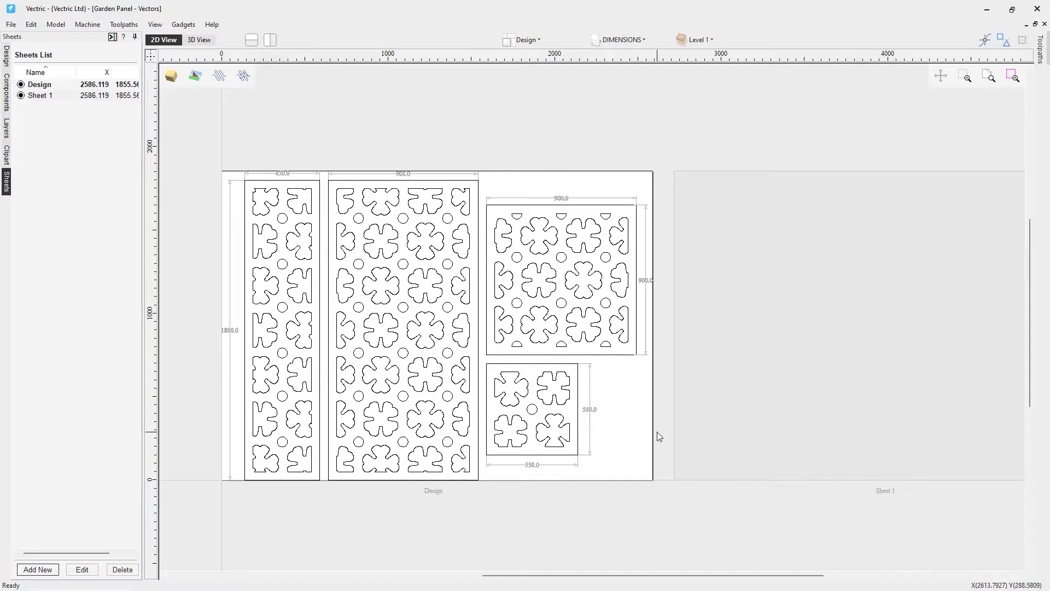
pyautogui.click(44, 99)
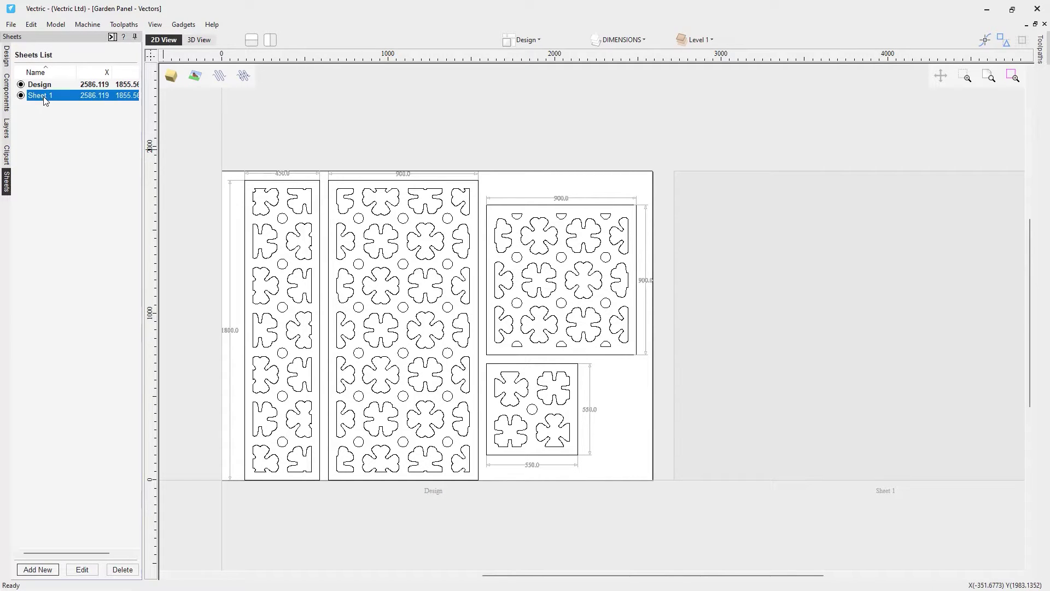
pyautogui.rightClick(44, 99)
pyautogui.click(57, 116)
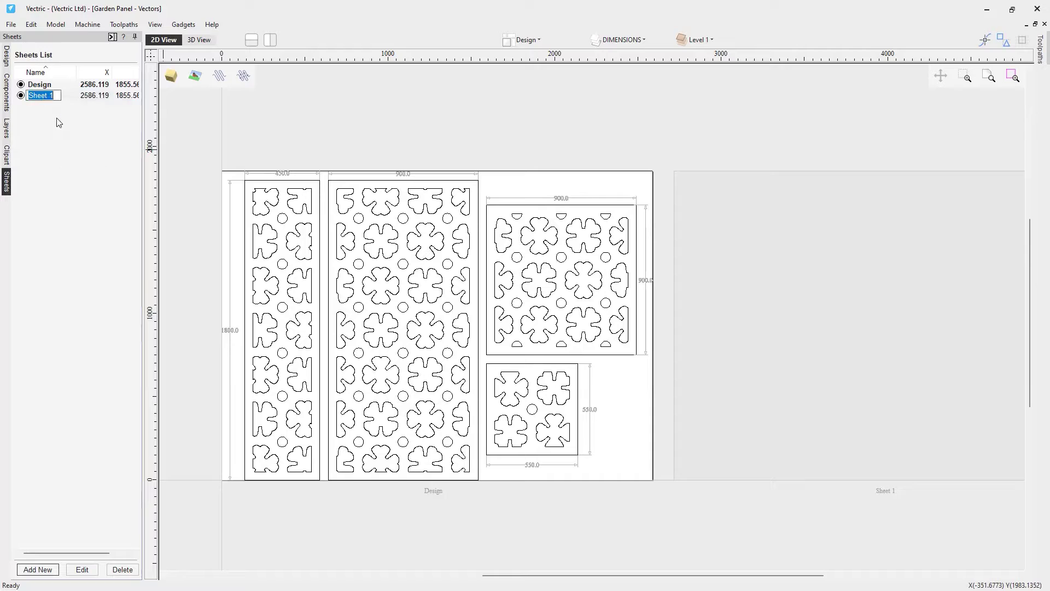
pyautogui.write('Sample')
pyautogui.press('Return')
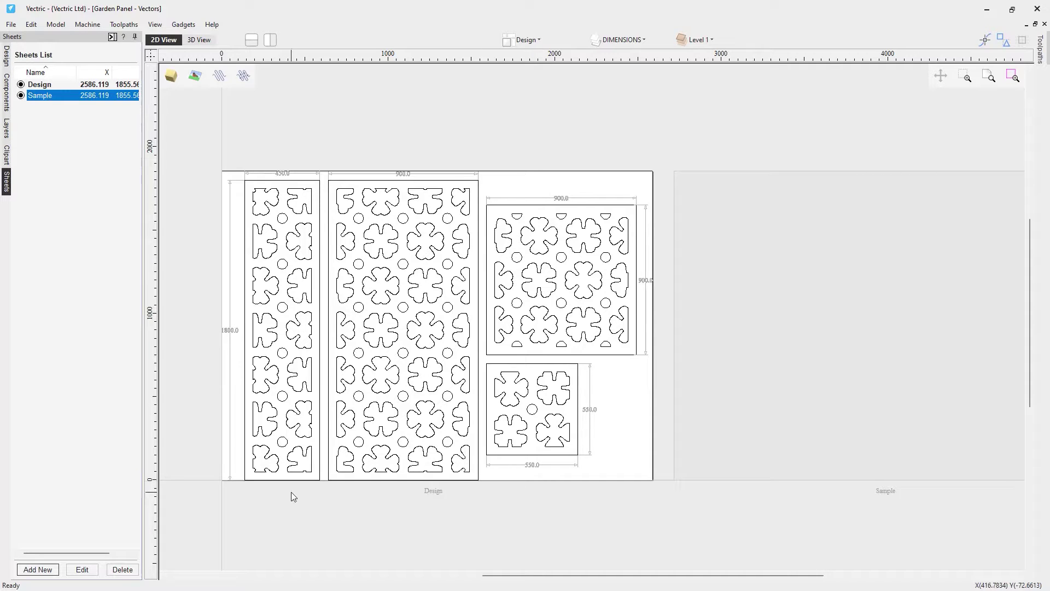
# - Resize the Sample sheet to 600 × 600 mm
pyautogui.click(79, 569)
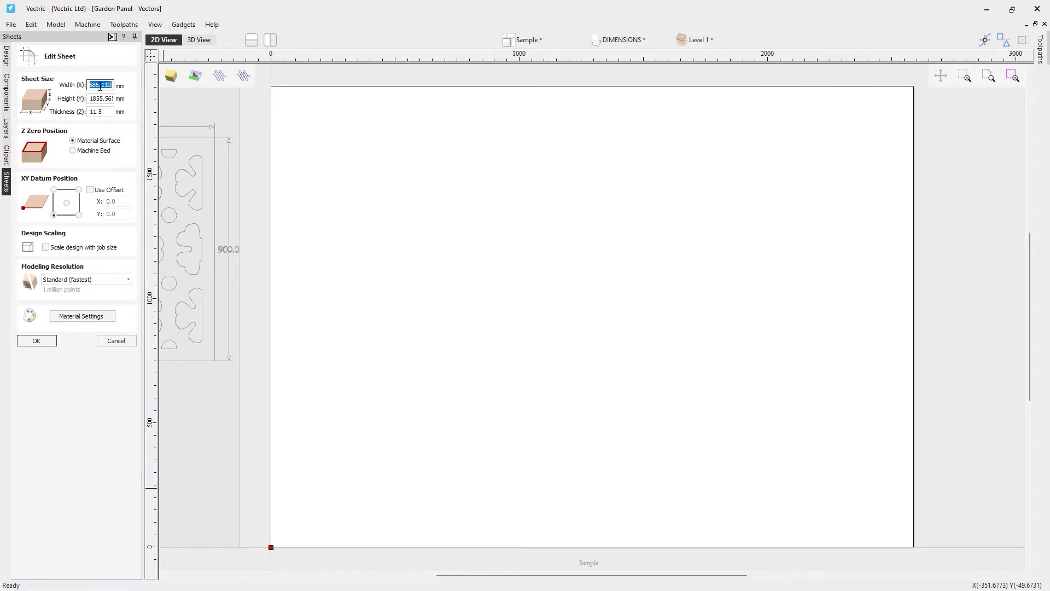
pyautogui.write('600')
pyautogui.doubleClick(102, 98)
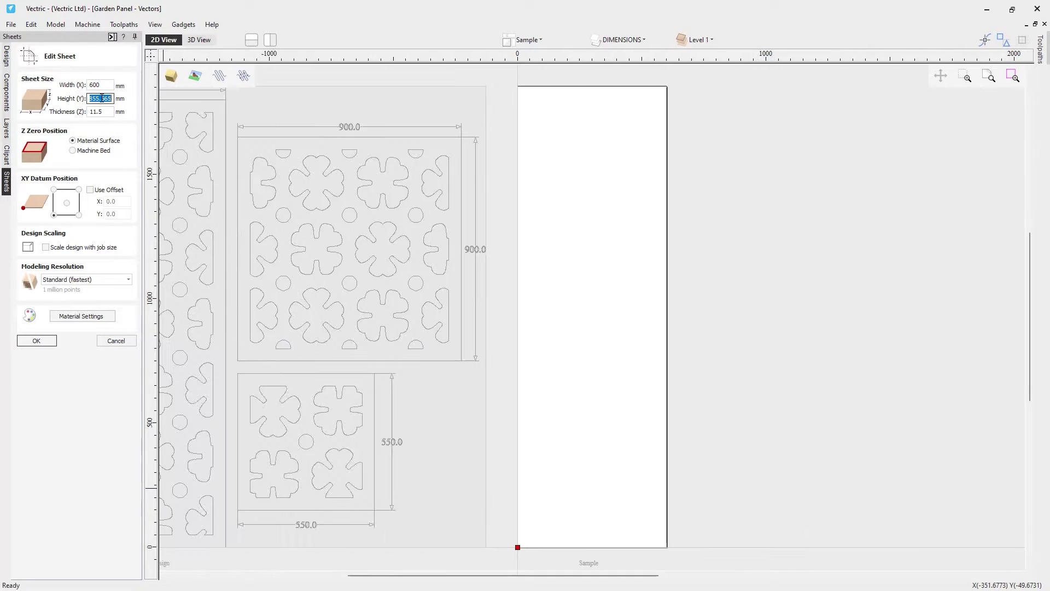
pyautogui.write('6')
pyautogui.click(103, 112)
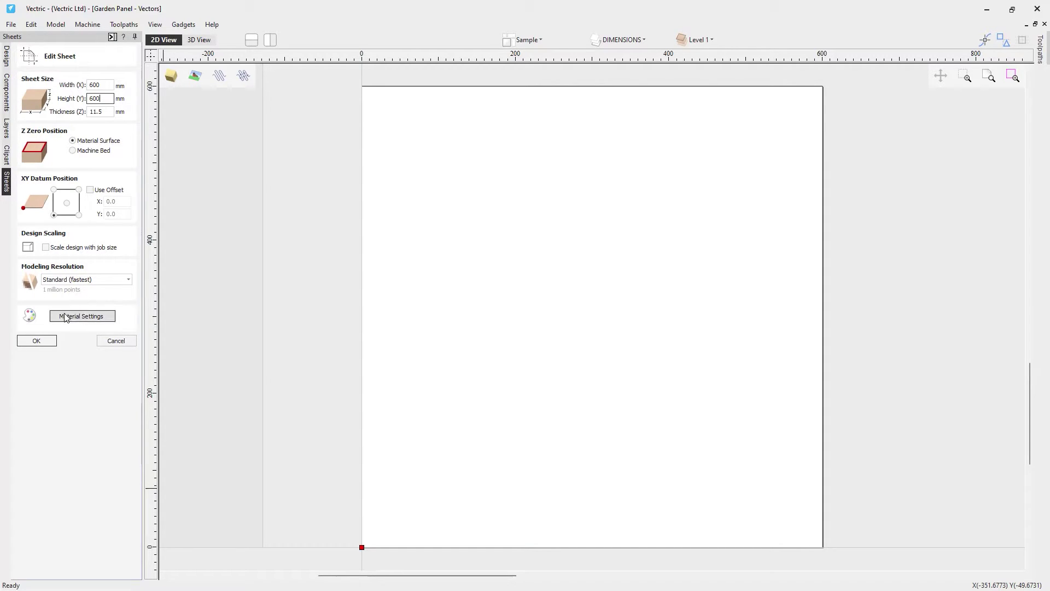
pyautogui.click(81, 316)
pyautogui.click(37, 329)
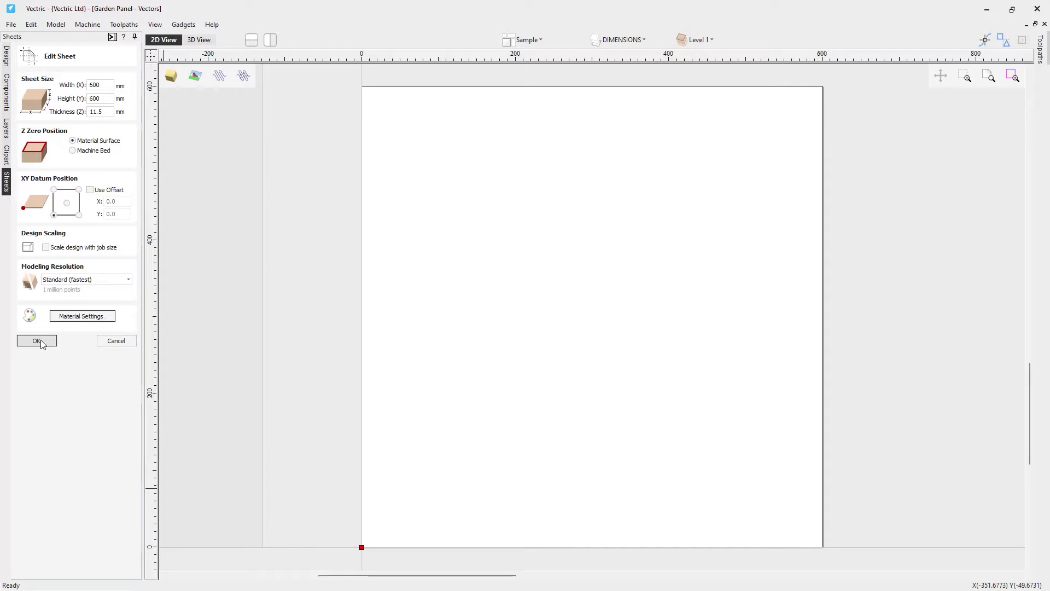
pyautogui.click(38, 341)
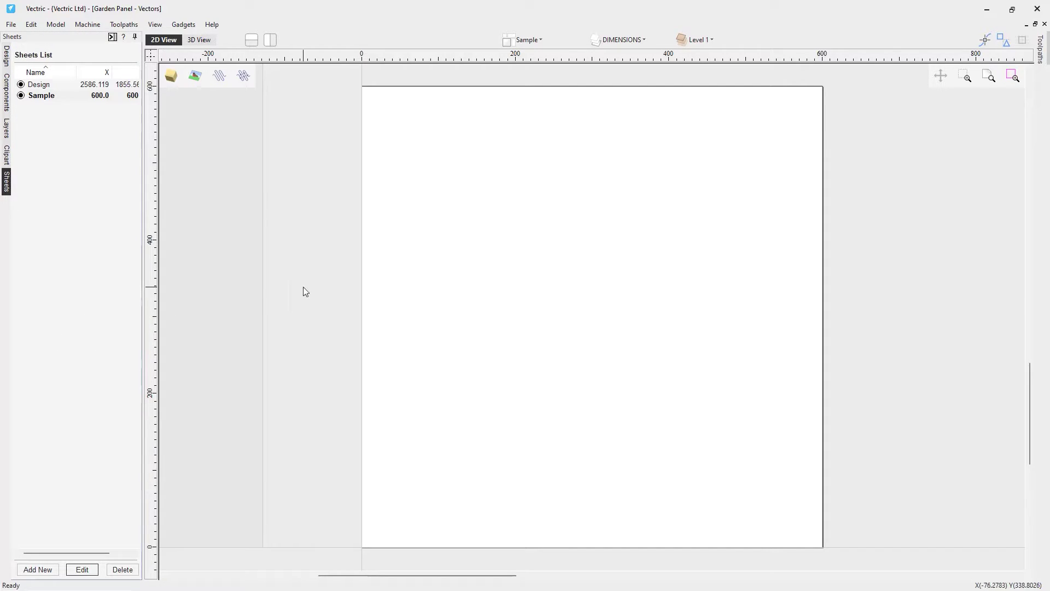
# - Make the Design sheet active and box-select the small 550 mm flower panel
pyautogui.scroll(-5, 303, 287)
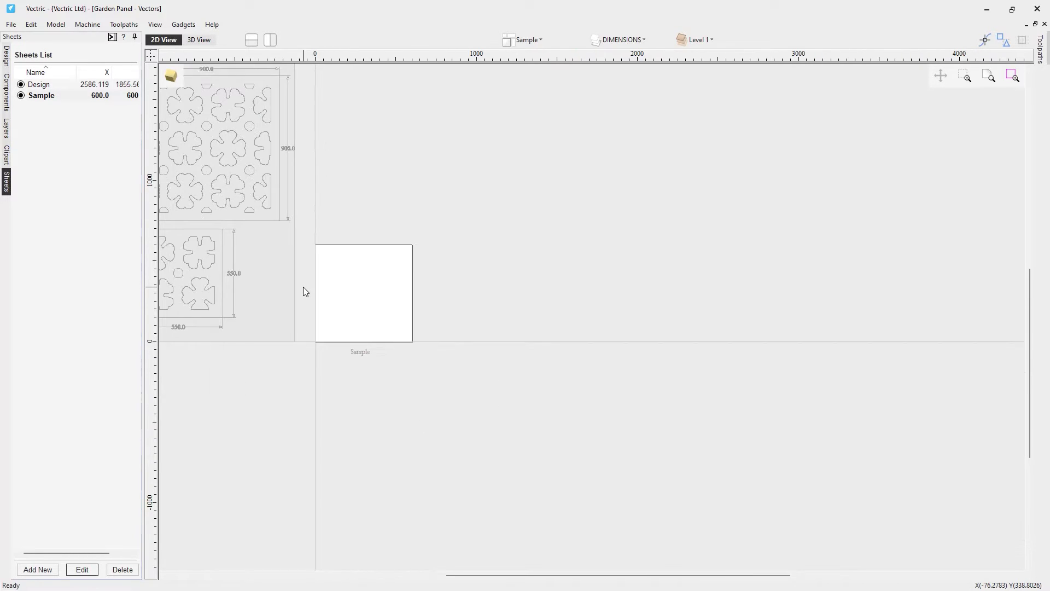
pyautogui.moveTo(566, 581); pyautogui.dragTo(426, 581)
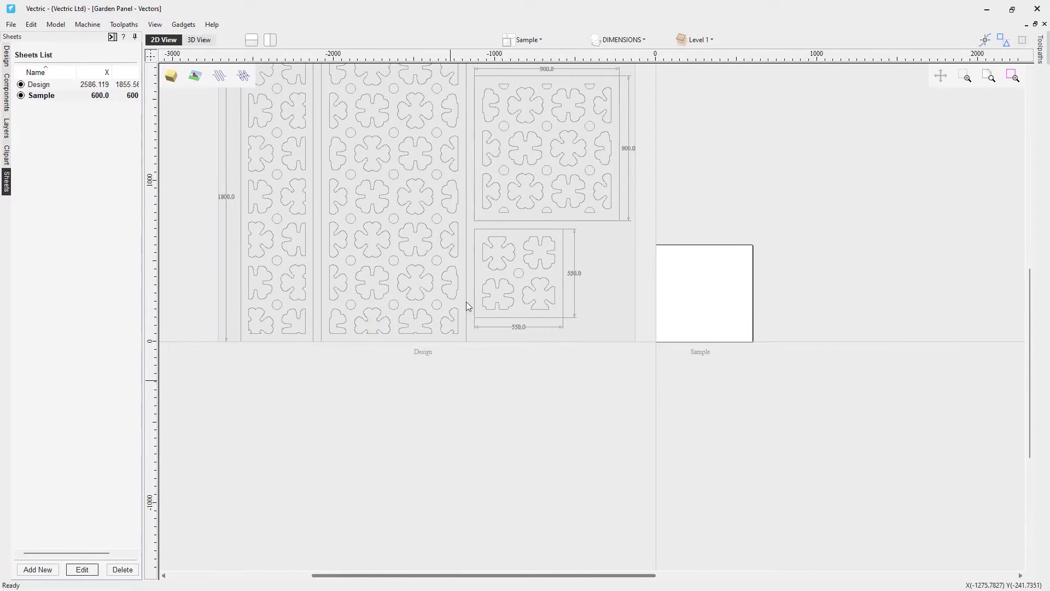
pyautogui.doubleClick(499, 251)
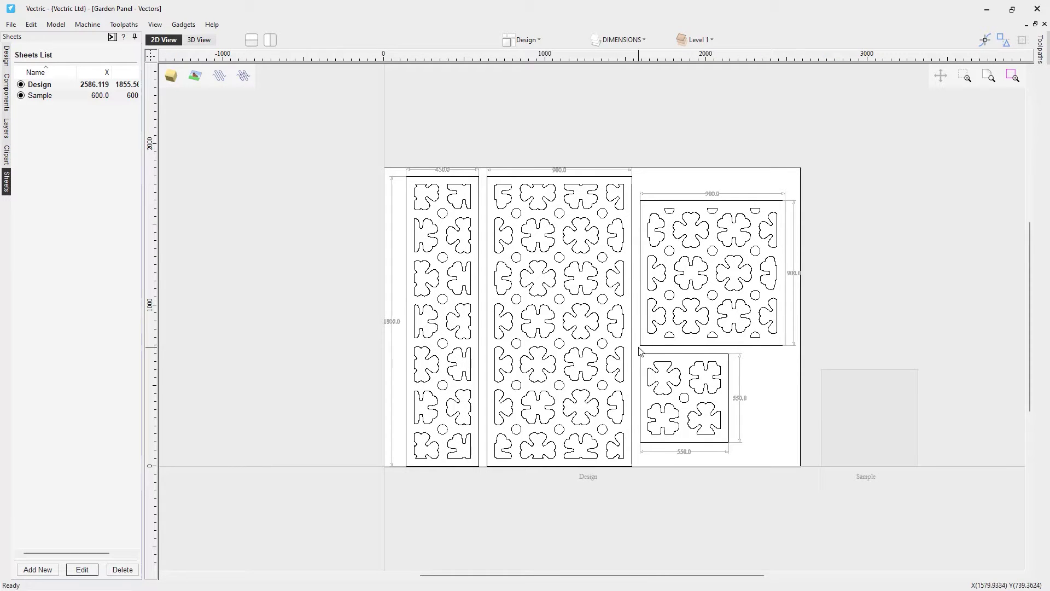
pyautogui.moveTo(637, 350); pyautogui.dragTo(733, 448)
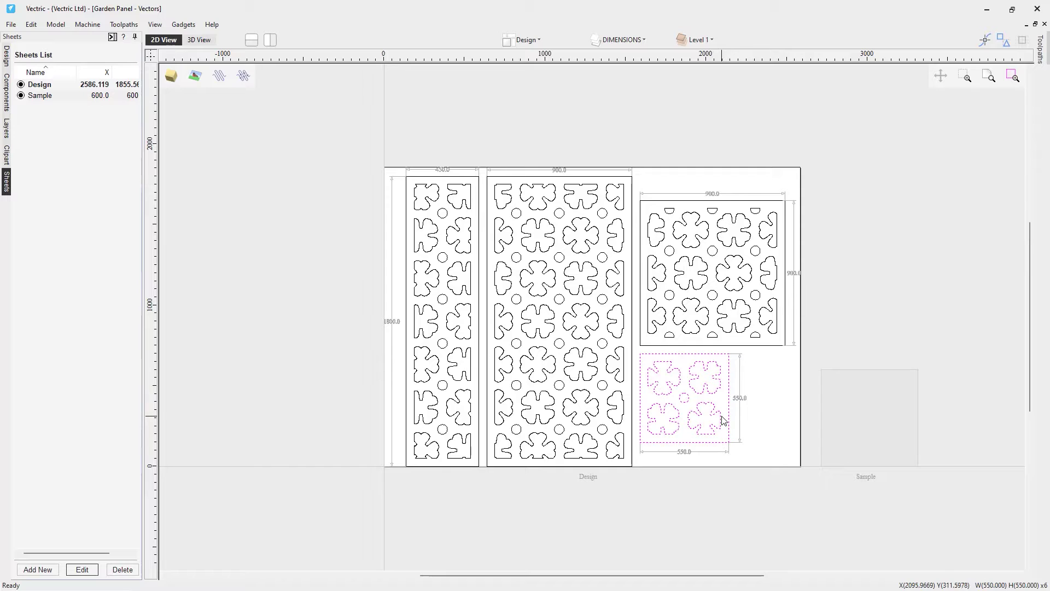
# - Copy the selected 550 mm flower panel to the Sample sheet via Copy To > Sheet
pyautogui.rightClick(722, 420)
pyautogui.moveTo(749, 391)
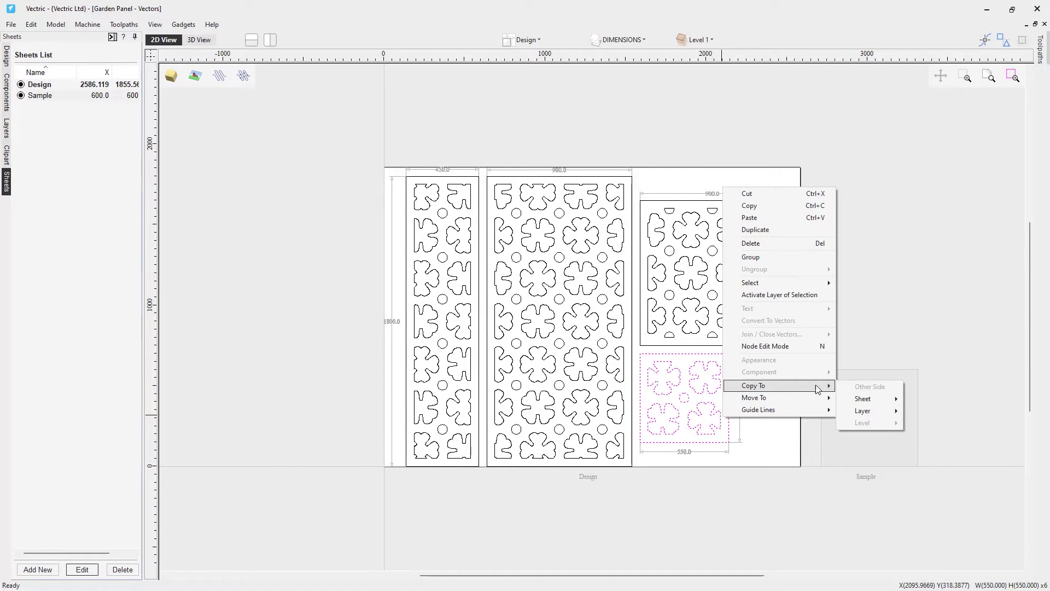
pyautogui.moveTo(861, 399)
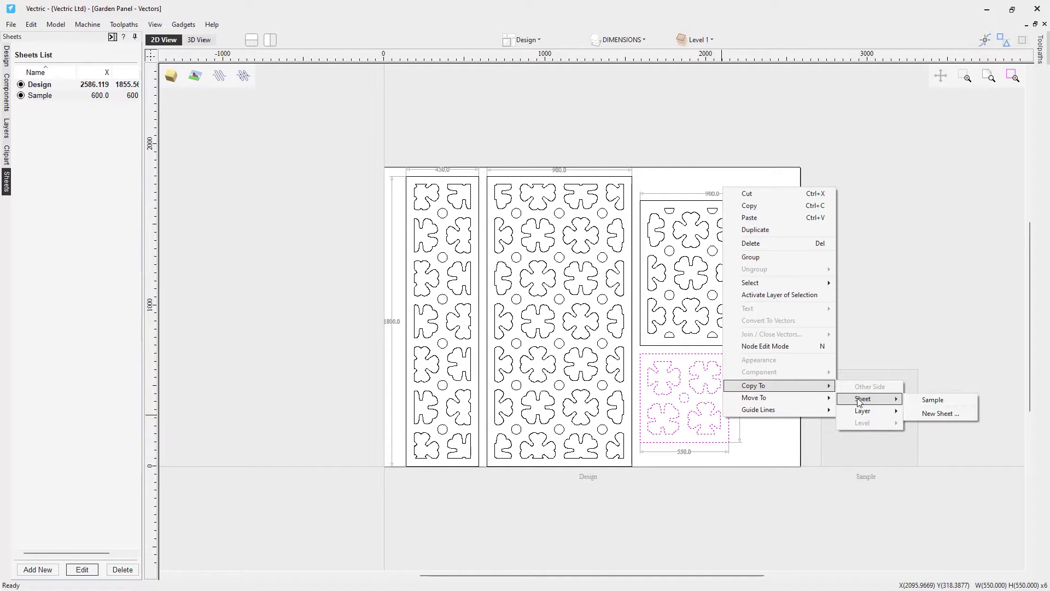
pyautogui.click(928, 400)
pyautogui.moveTo(681, 575); pyautogui.dragTo(699, 577)
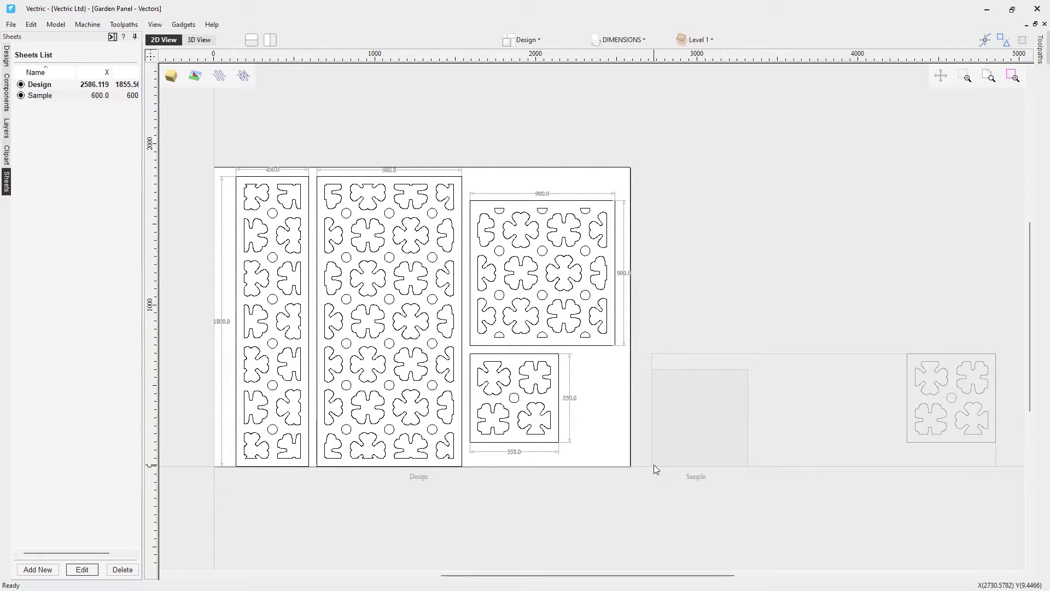
# - Activate the Sample sheet, select the copied panel, and align it to Center in Material
pyautogui.doubleClick(694, 426)
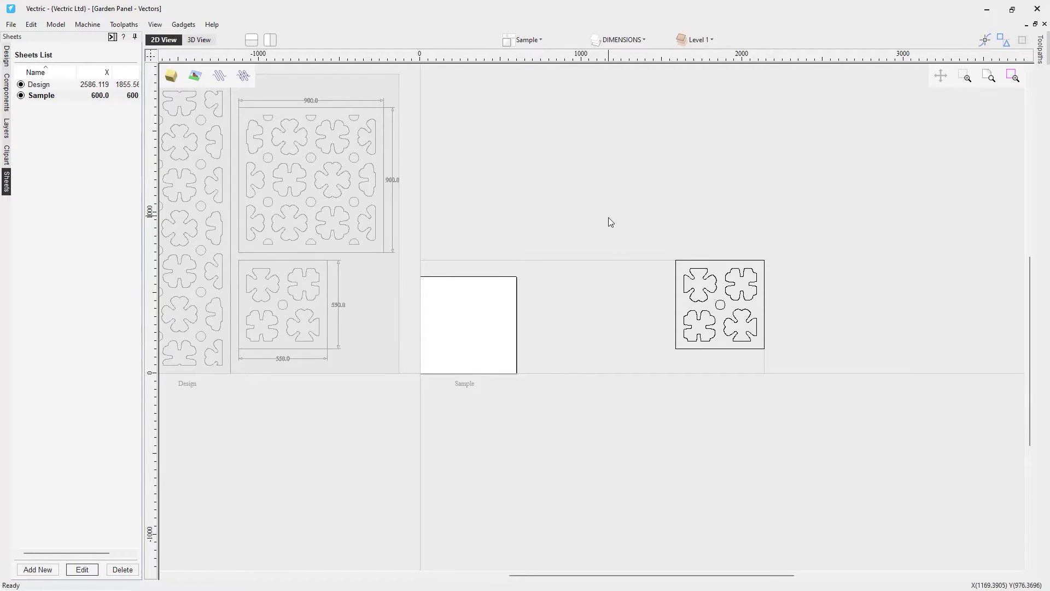
pyautogui.moveTo(608, 216); pyautogui.dragTo(818, 372)
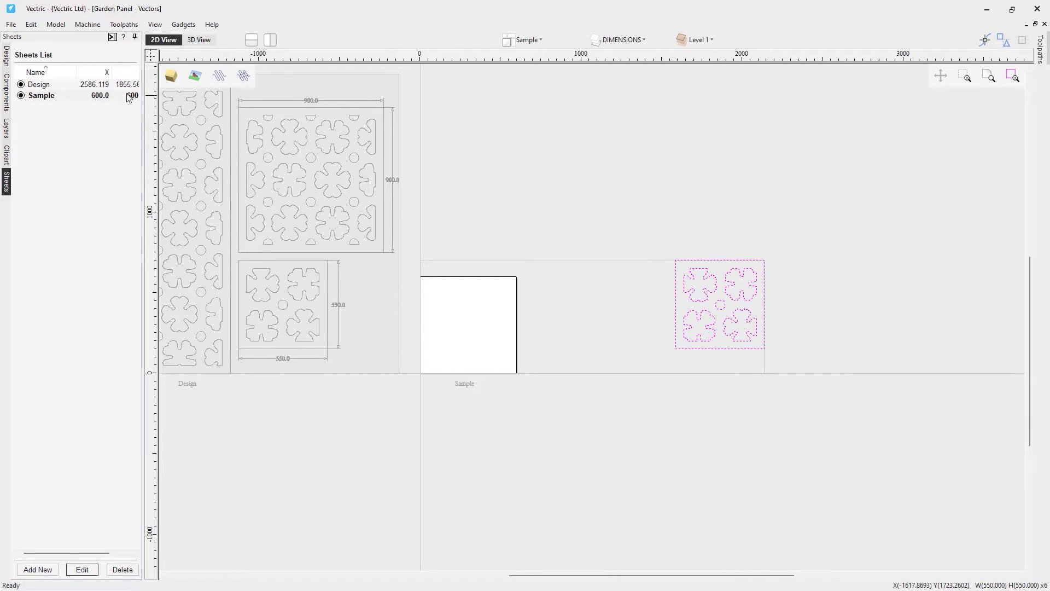
pyautogui.click(7, 57)
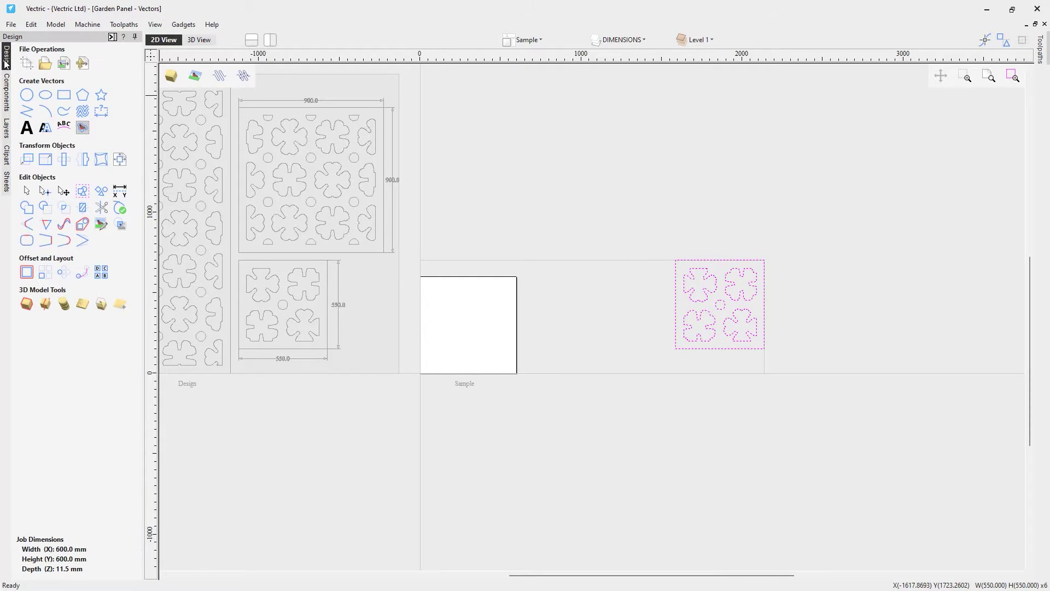
pyautogui.click(118, 161)
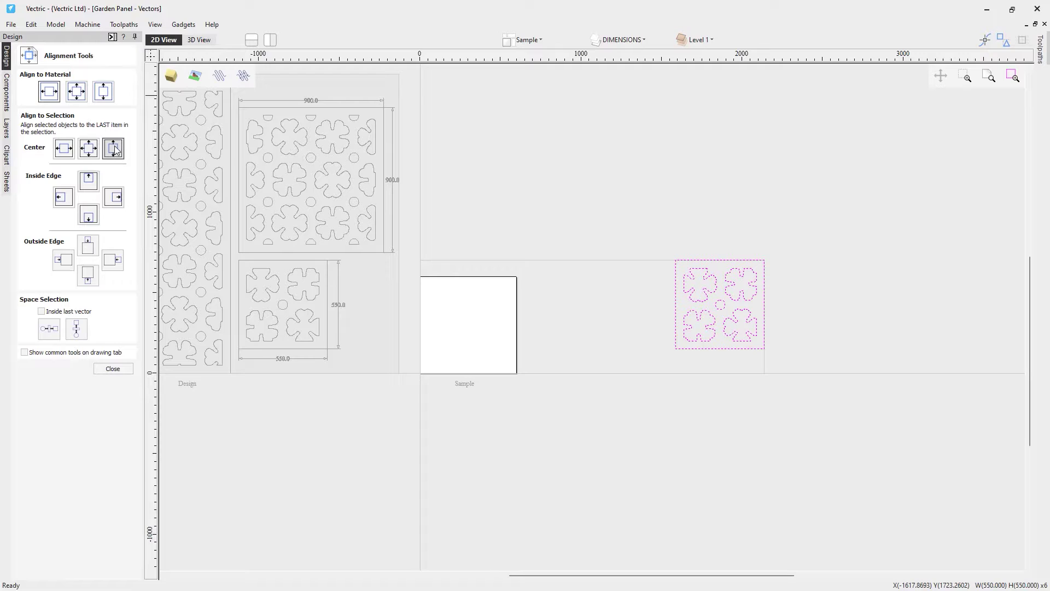
pyautogui.click(78, 93)
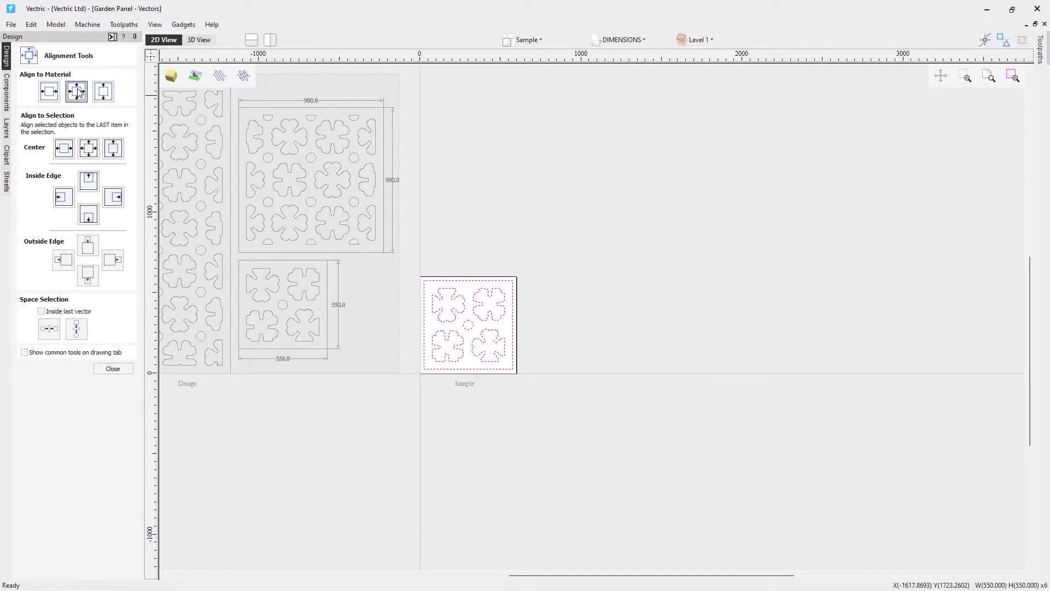
pyautogui.click(119, 370)
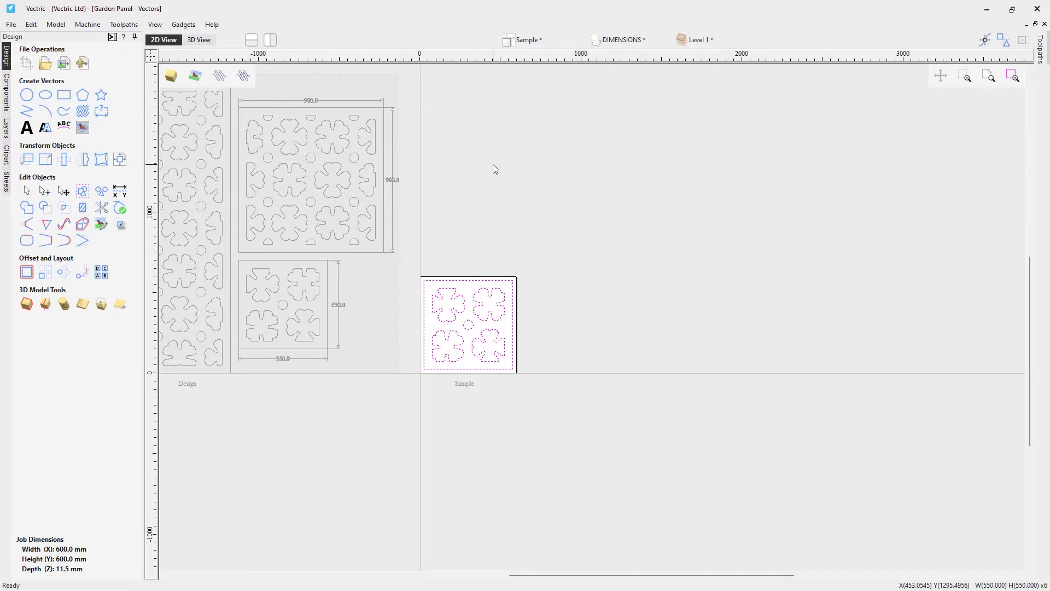
# - Hide the Design sheet and zoom to show the centred flower panel on the Sample sheet
pyautogui.click(538, 41)
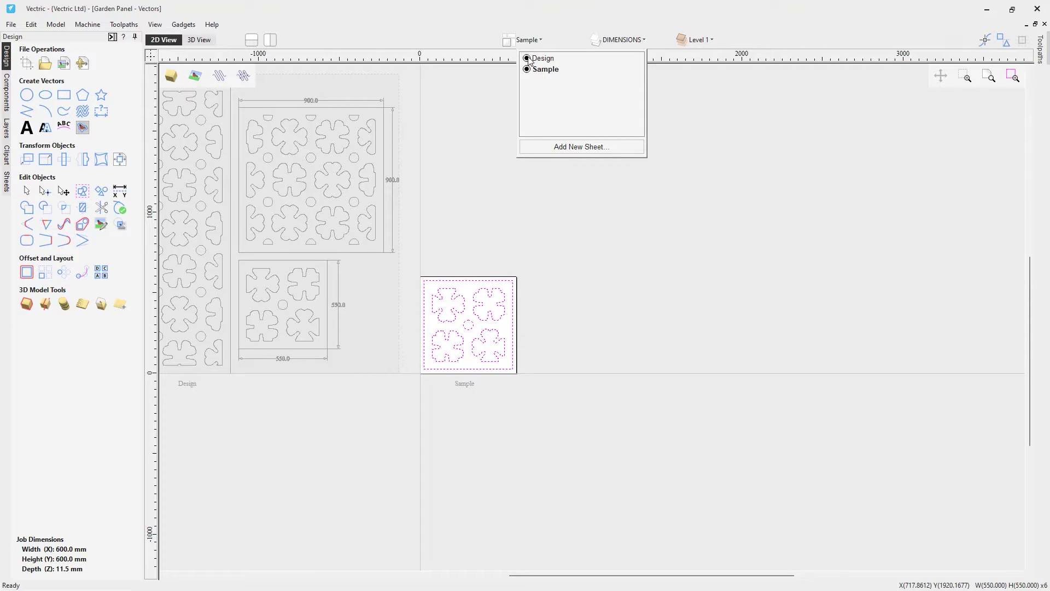
pyautogui.click(527, 58)
pyautogui.click(481, 230)
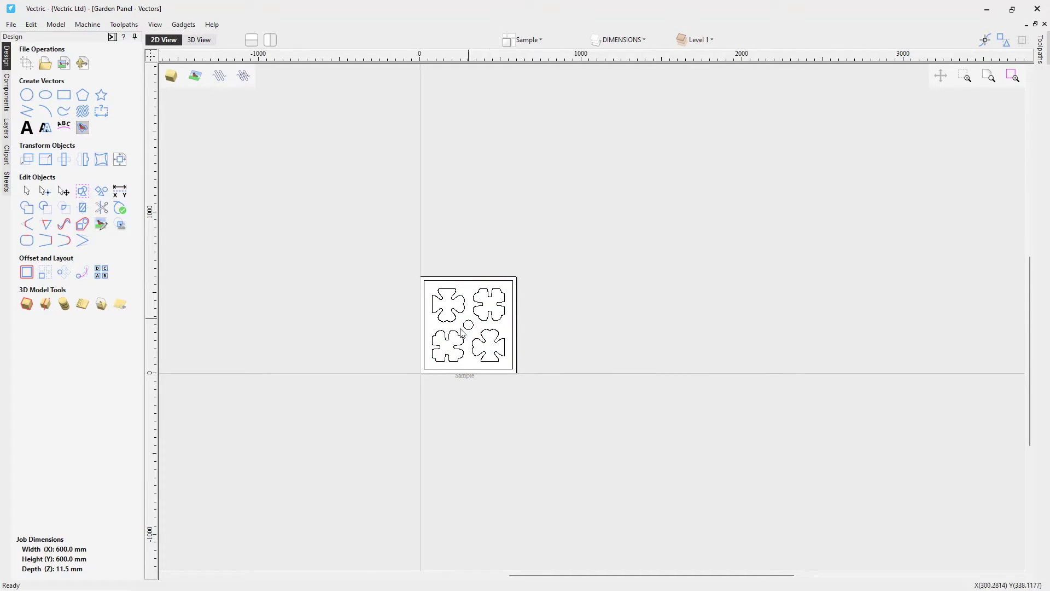
pyautogui.press('F4')
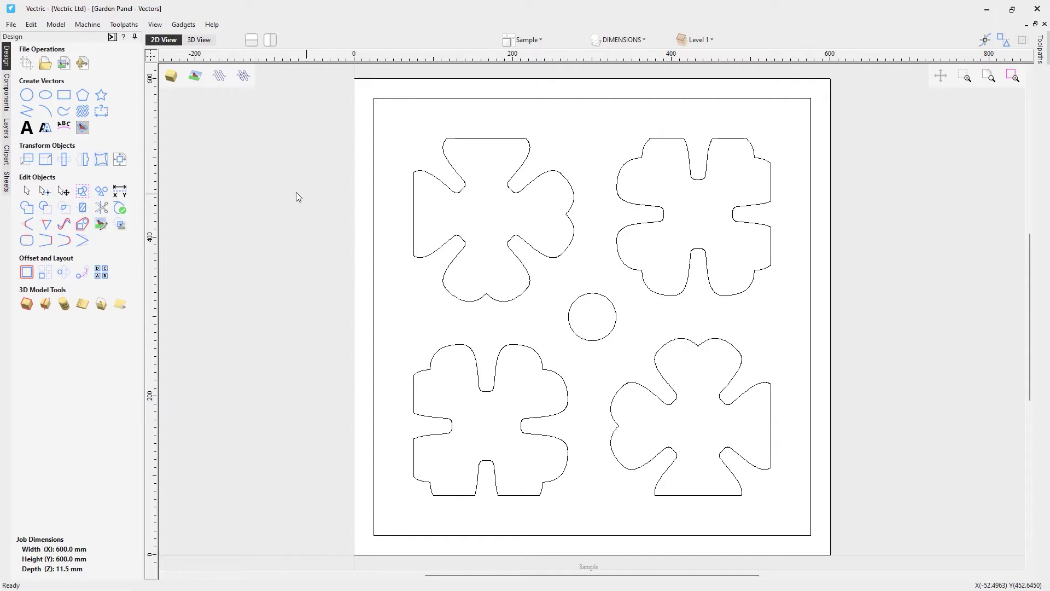
# - Open Material Setup from the toolpath tools and enter 11.5 mm as the thickness
pyautogui.click(113, 36)
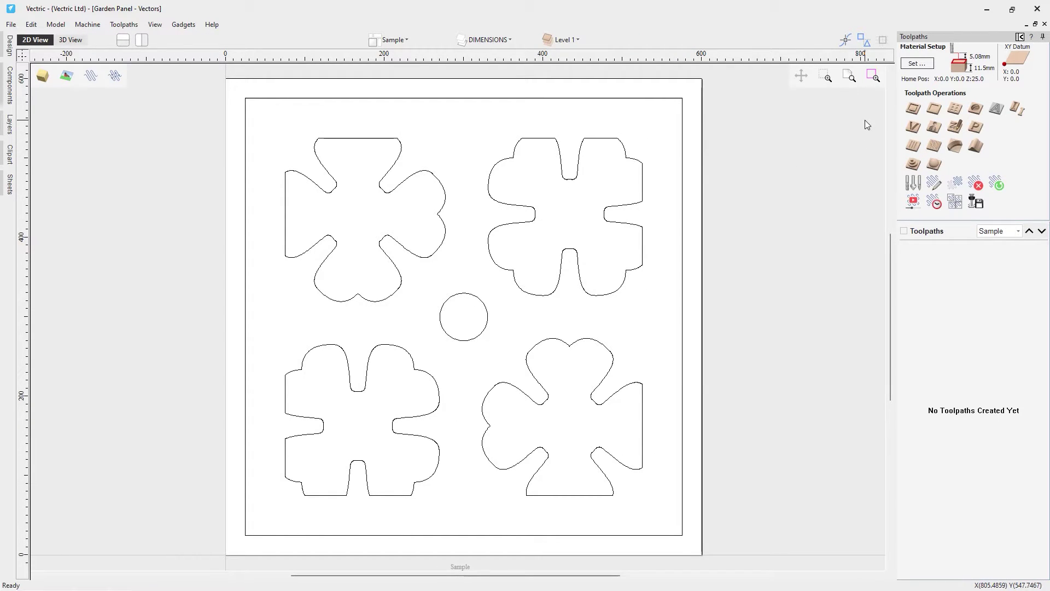
pyautogui.click(917, 64)
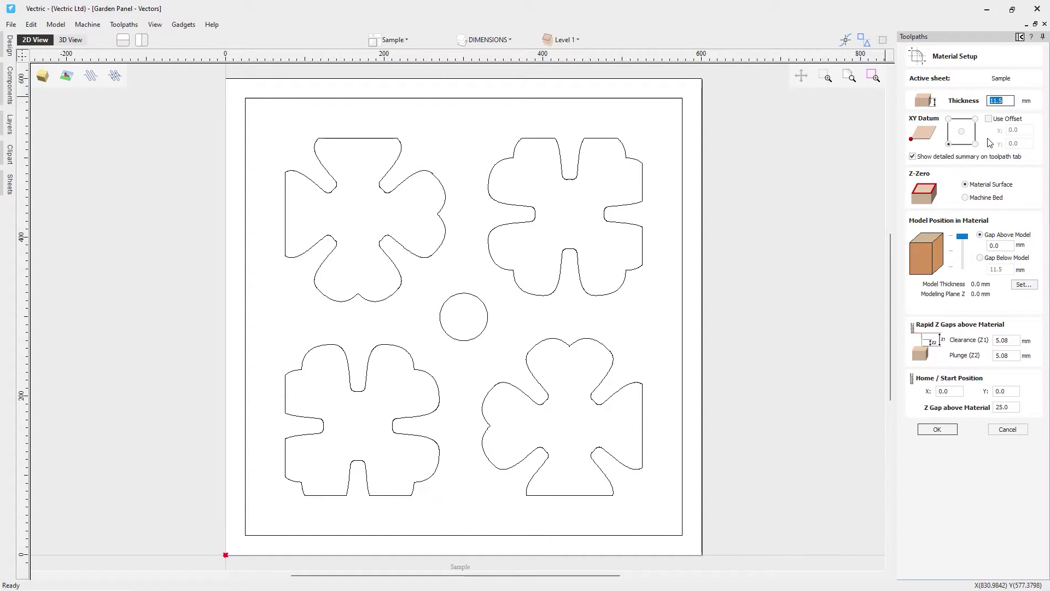
pyautogui.click(1009, 100)
# - Apply the material setup and start a 2D profile toolpath on all vectors
pyautogui.click(938, 429)
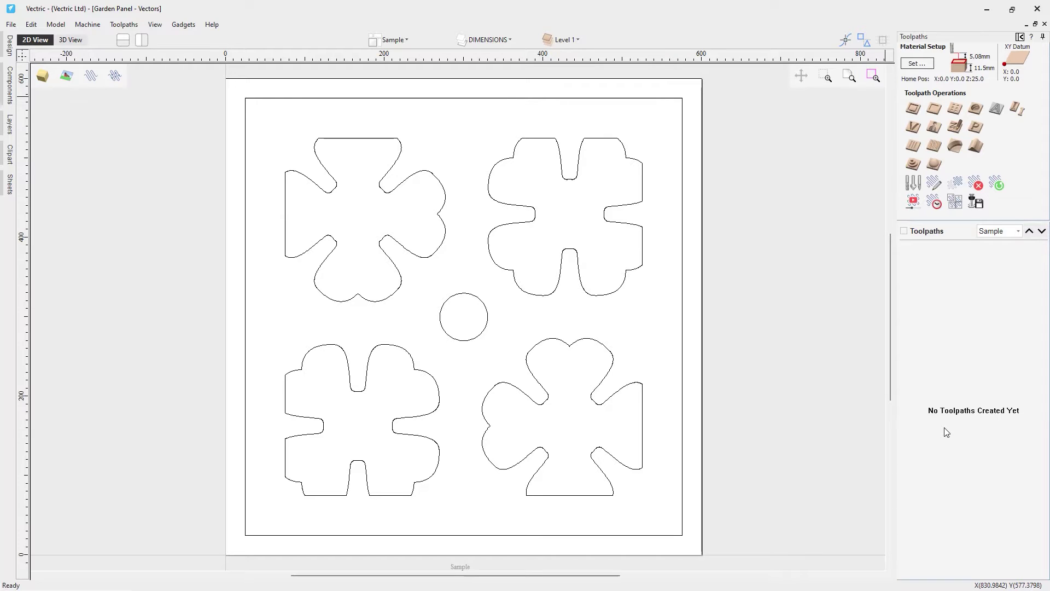
pyautogui.moveTo(205, 83); pyautogui.dragTo(724, 550)
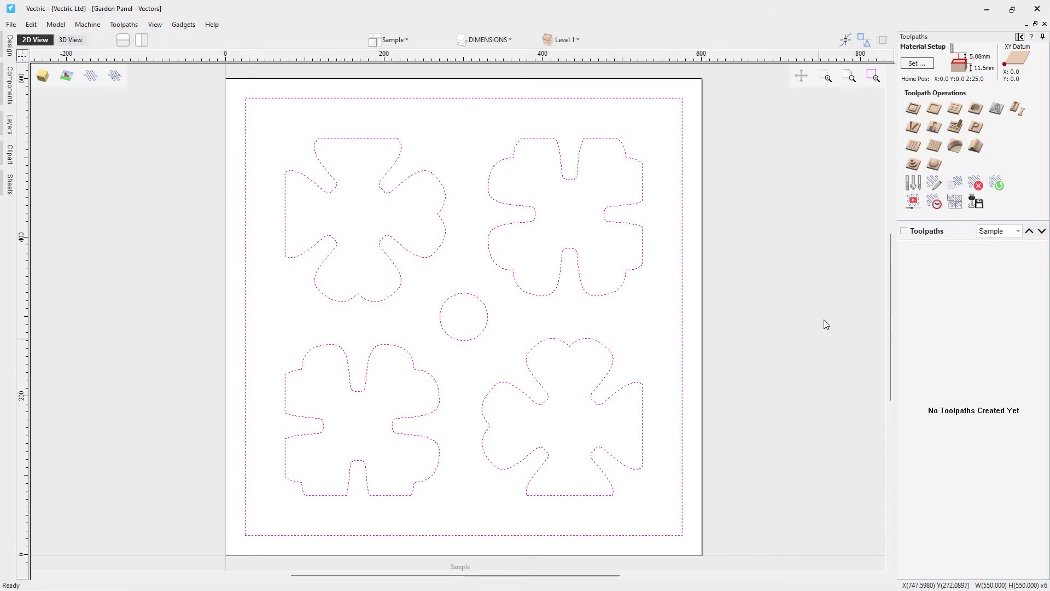
pyautogui.click(915, 113)
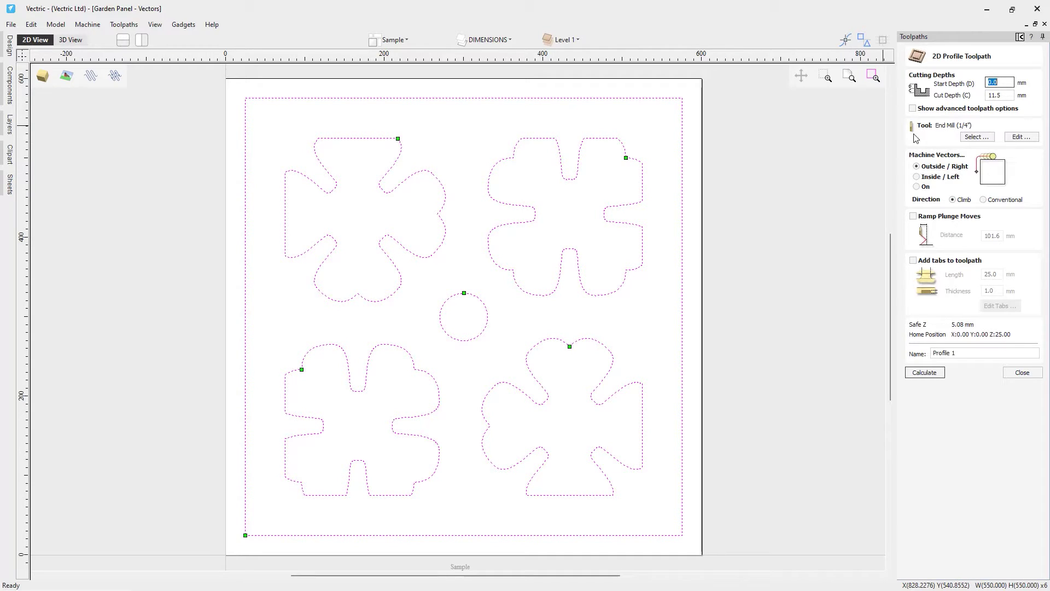
# - Choose the 1/4" end mill and enable holding tabs on the toolpath
pyautogui.click(975, 136)
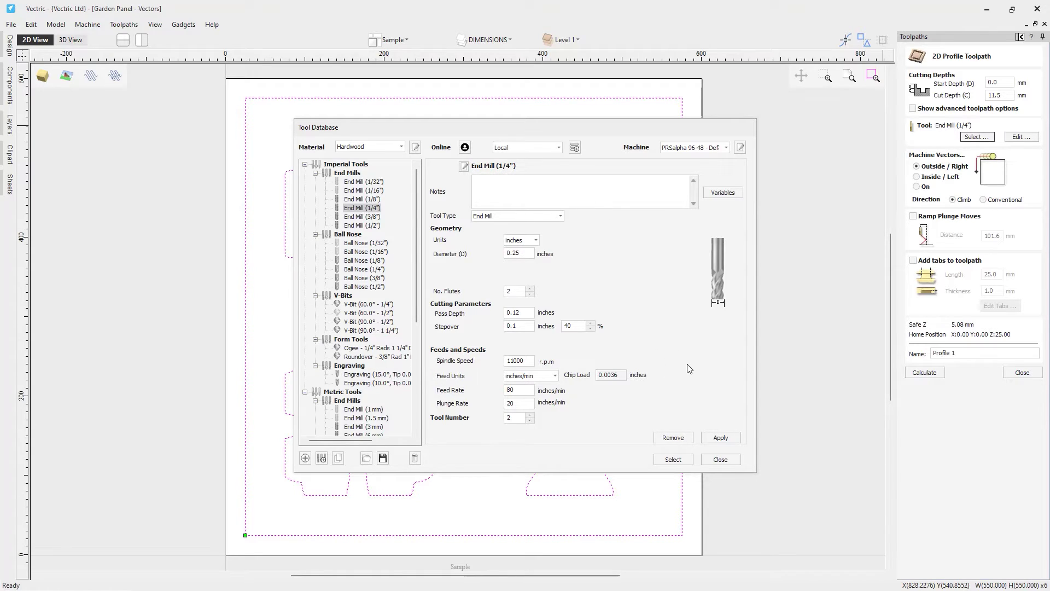
pyautogui.click(682, 464)
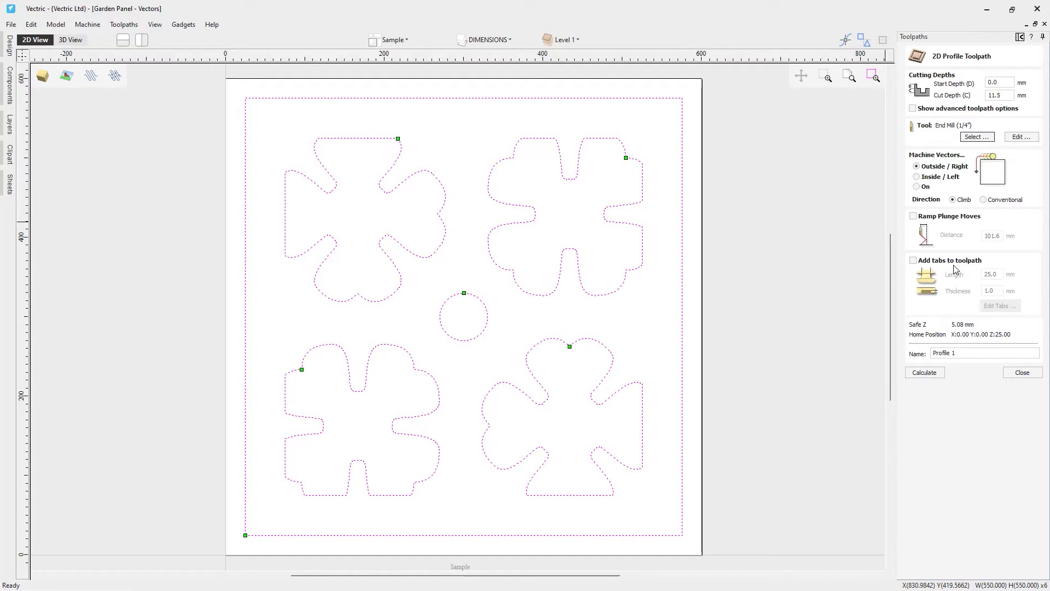
pyautogui.click(913, 261)
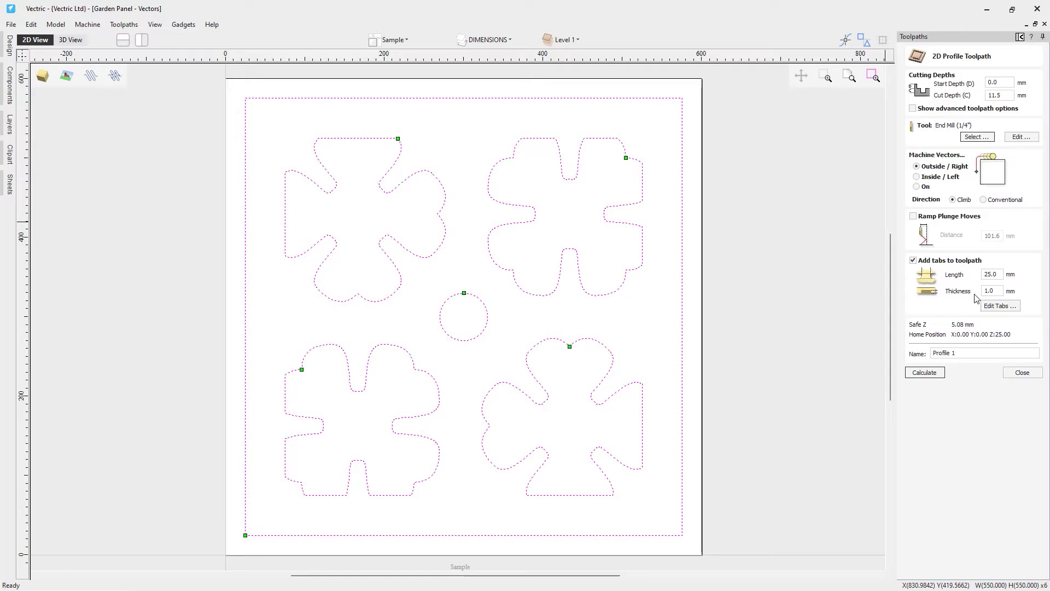
# - Add four tabs on the outer border and tabs at the bottoms of the lower flowers
pyautogui.click(986, 307)
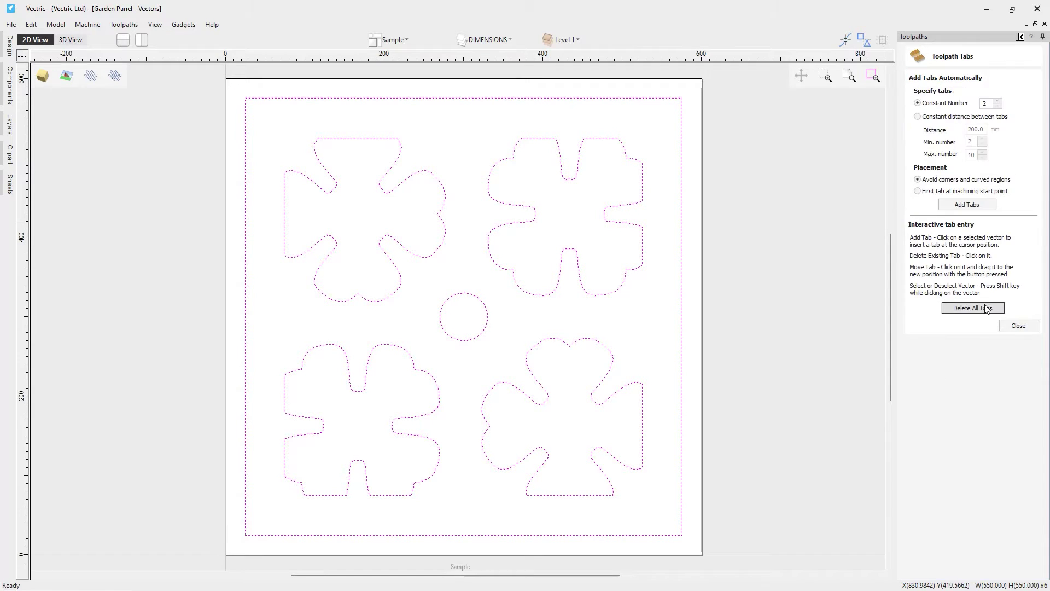
pyautogui.click(467, 98)
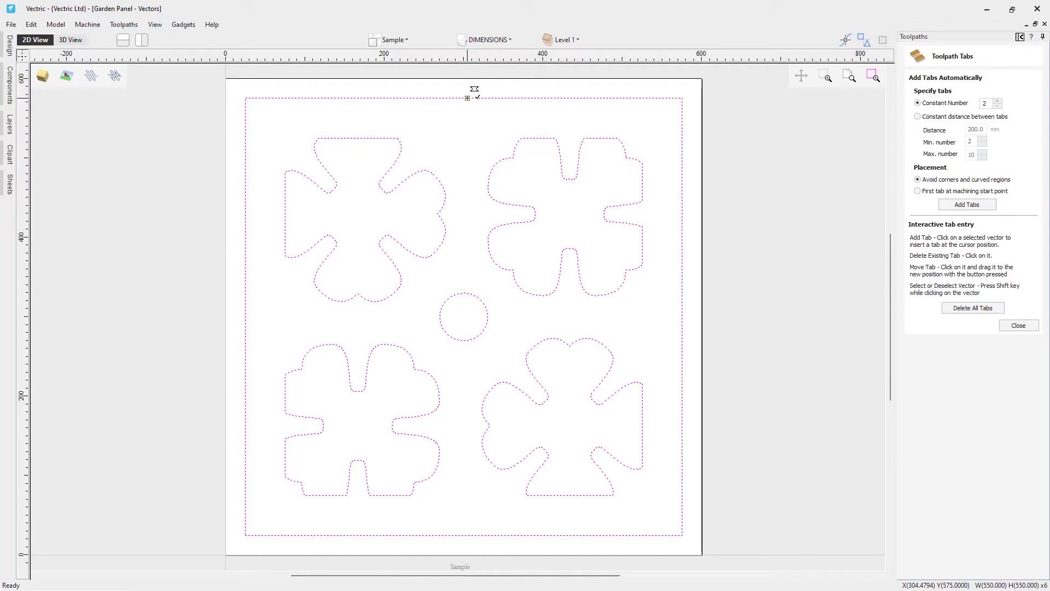
pyautogui.click(682, 320)
pyautogui.click(460, 534)
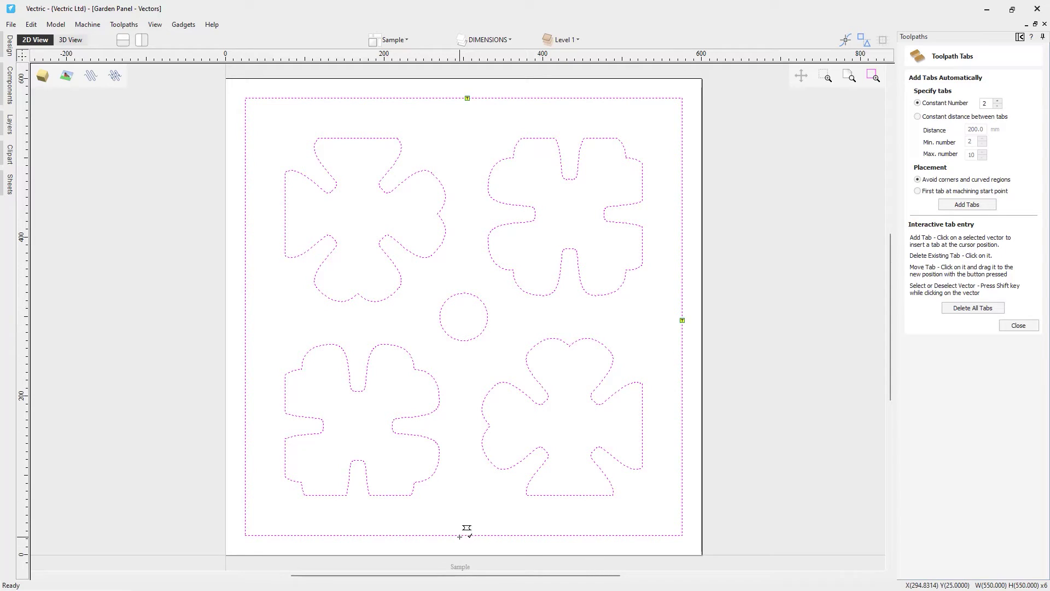
pyautogui.click(245, 316)
pyautogui.click(326, 495)
pyautogui.click(568, 495)
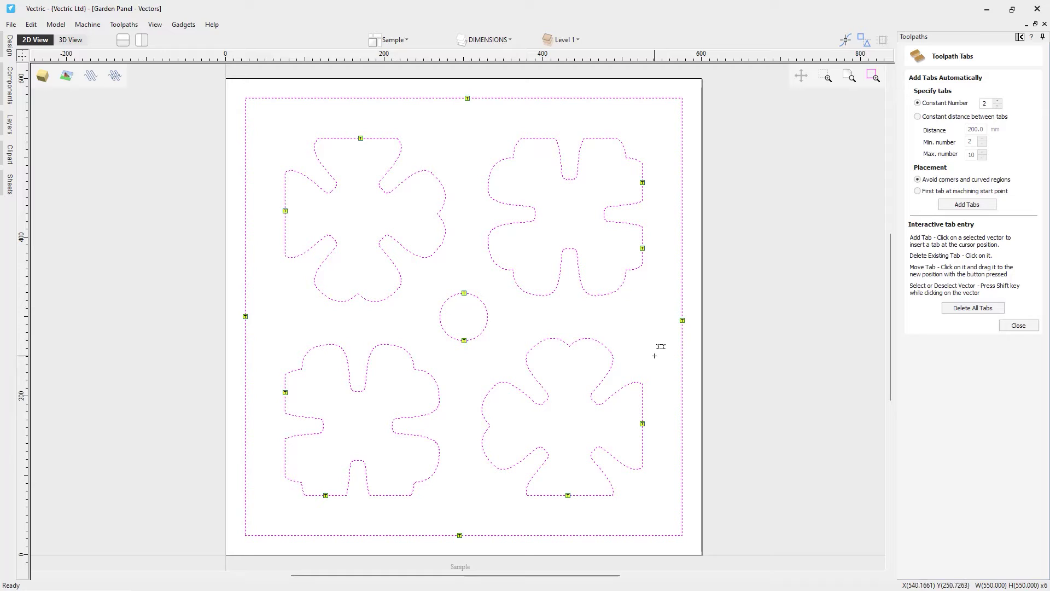
# - Calculate the Cutout toolpath and orbit its 3D preview of the tabbed flower panel
pyautogui.click(1018, 326)
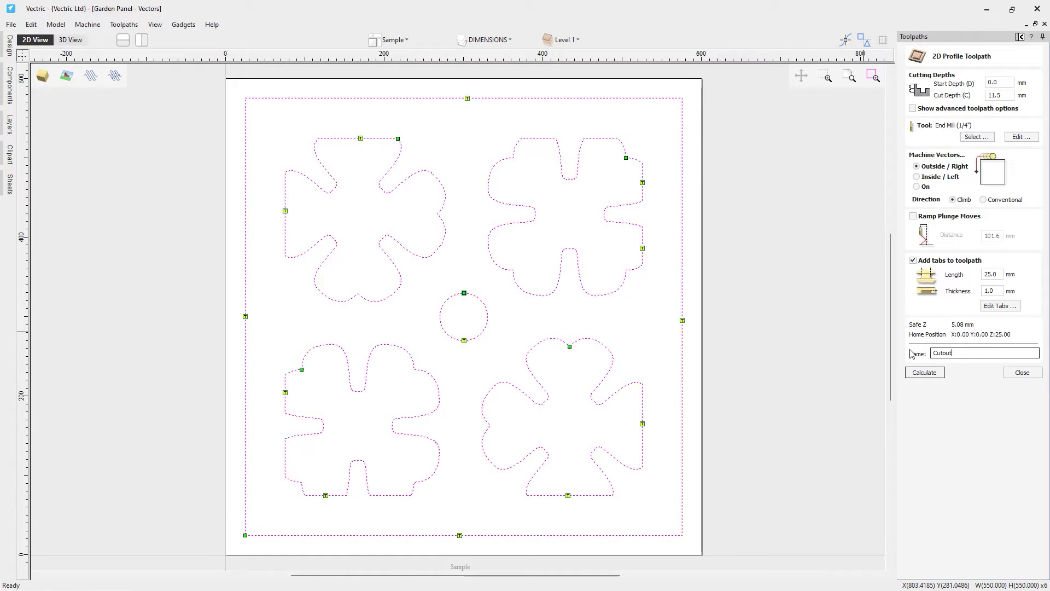
pyautogui.click(940, 374)
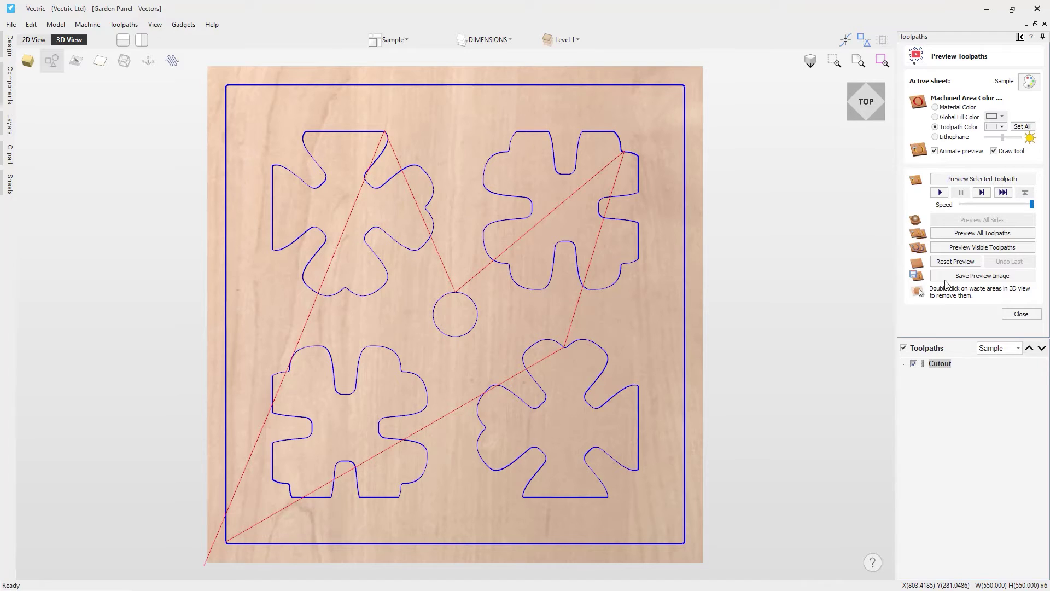
pyautogui.click(952, 249)
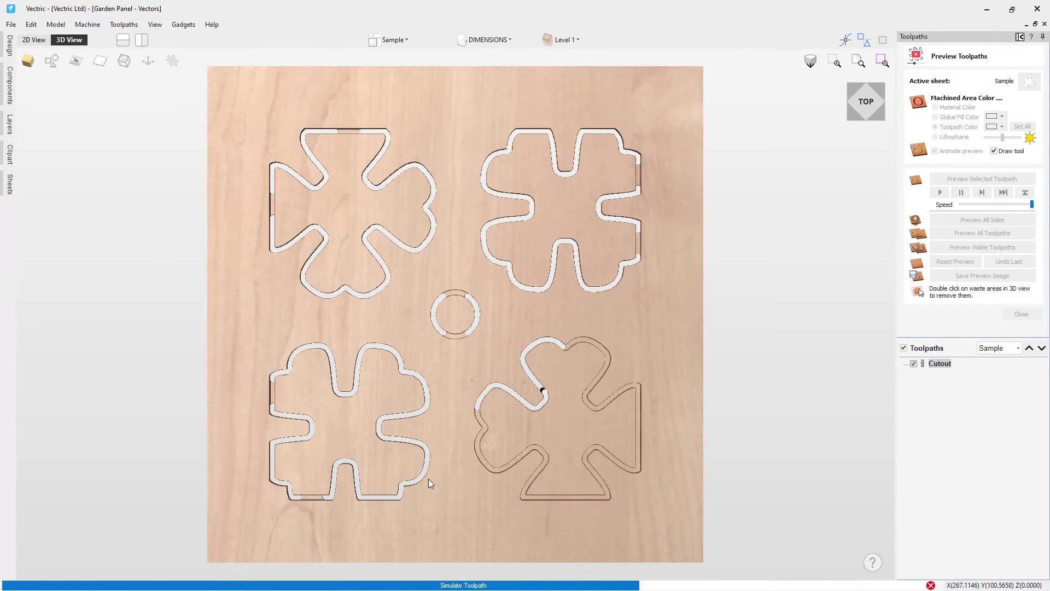
pyautogui.moveTo(430, 516); pyautogui.dragTo(460, 478)
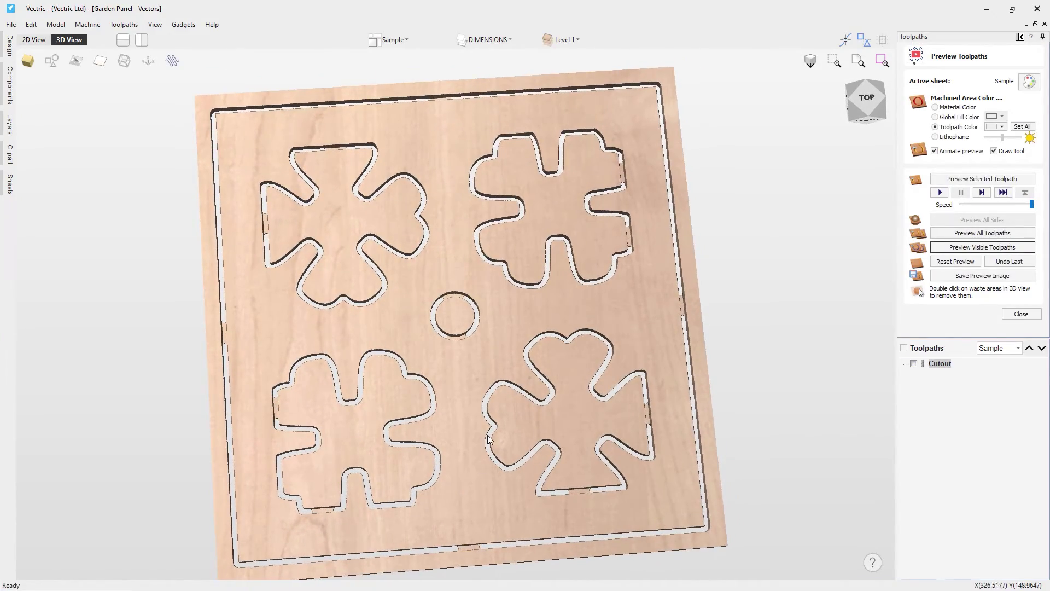
pyautogui.moveTo(488, 439); pyautogui.dragTo(531, 437)
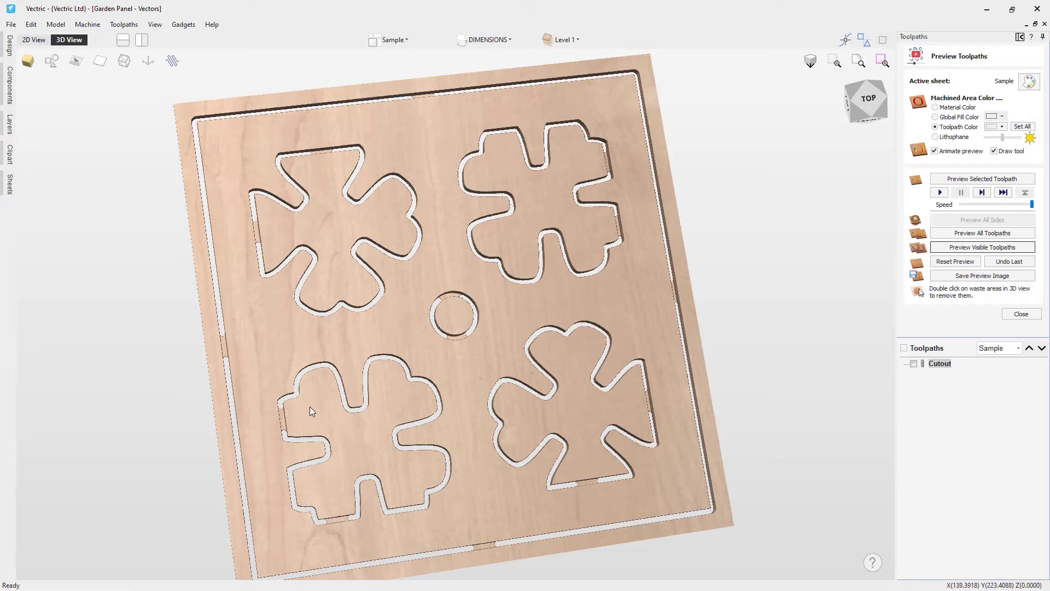
pyautogui.moveTo(530, 276); pyautogui.dragTo(808, 350)
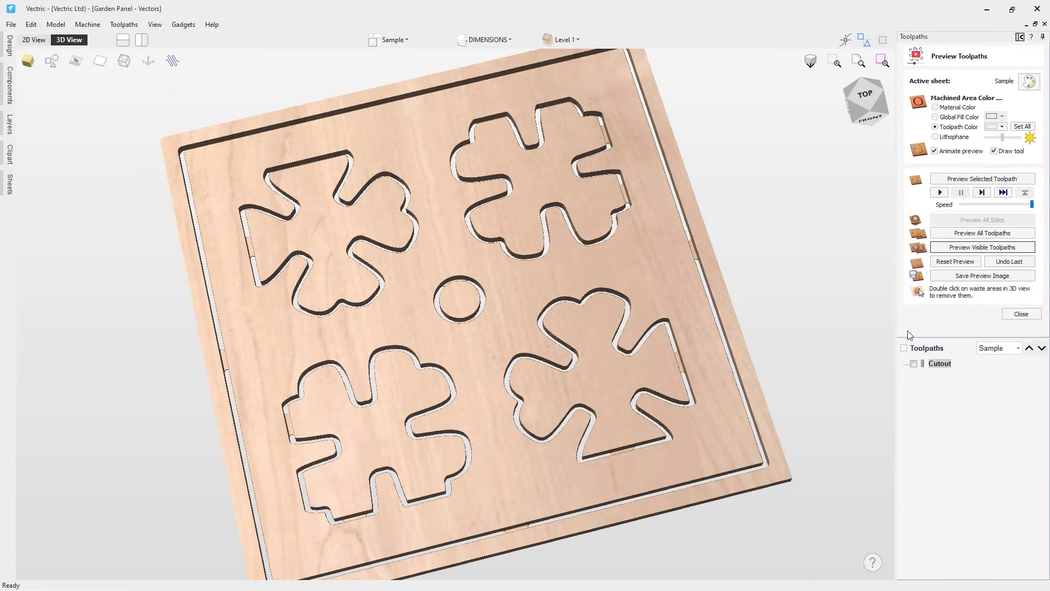
# - Save only the Cutout toolpath with the ShopBot TC (inch) post processor
pyautogui.click(1020, 315)
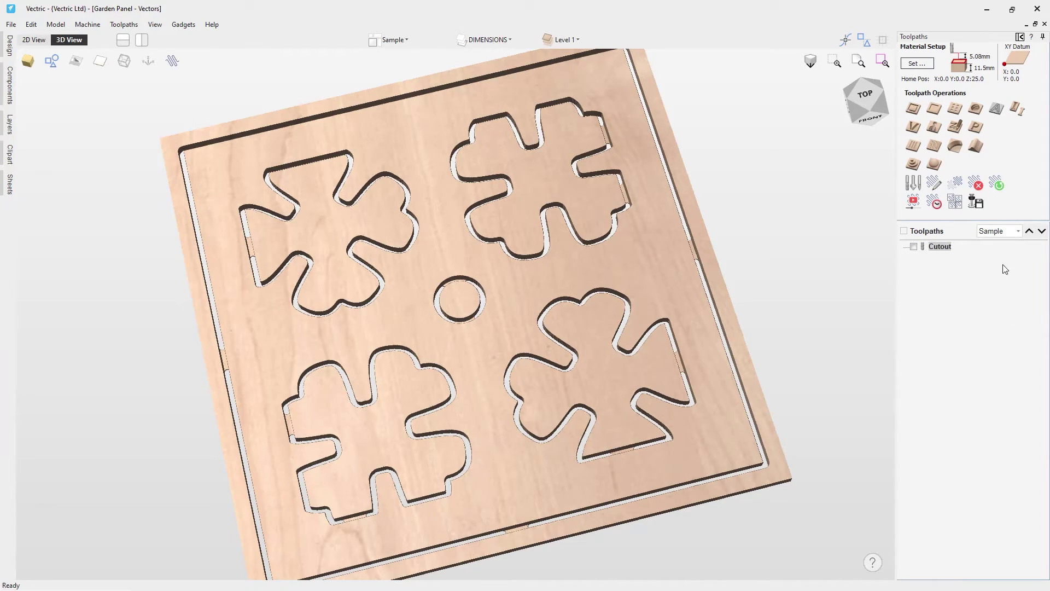
pyautogui.click(976, 203)
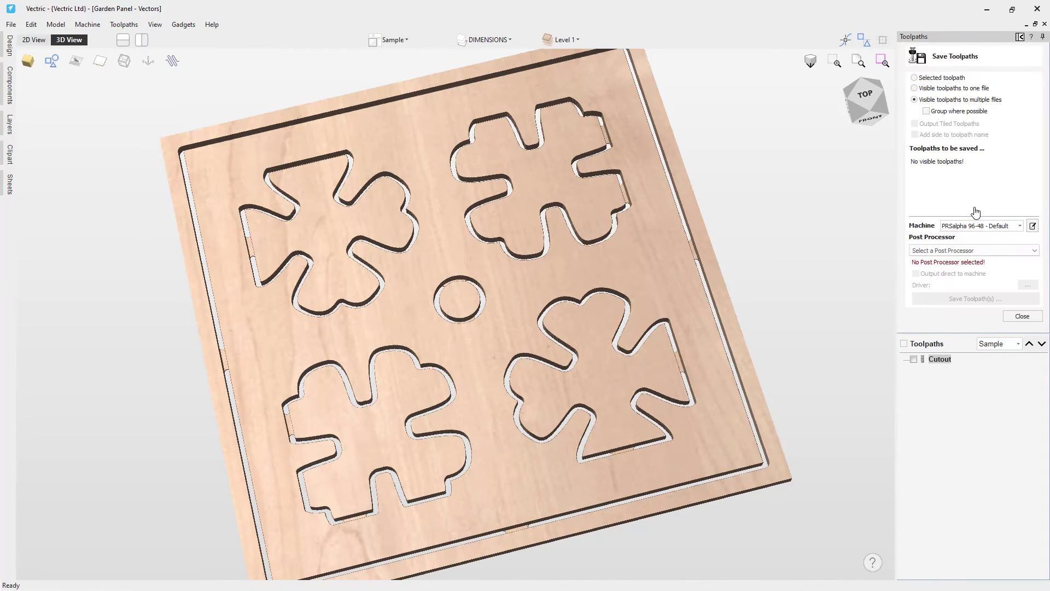
pyautogui.click(914, 79)
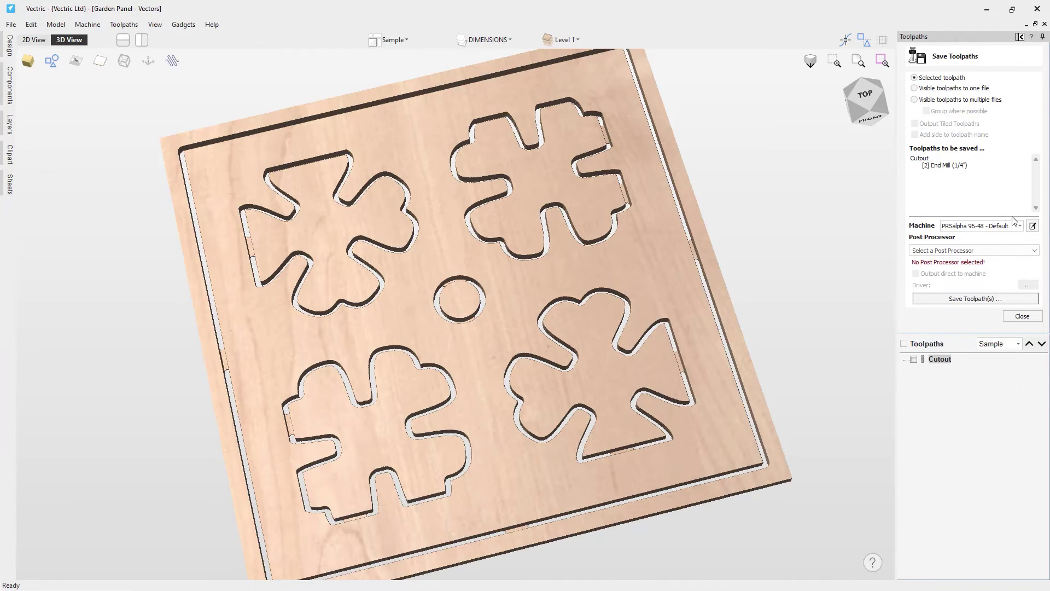
pyautogui.click(1035, 251)
pyautogui.click(997, 270)
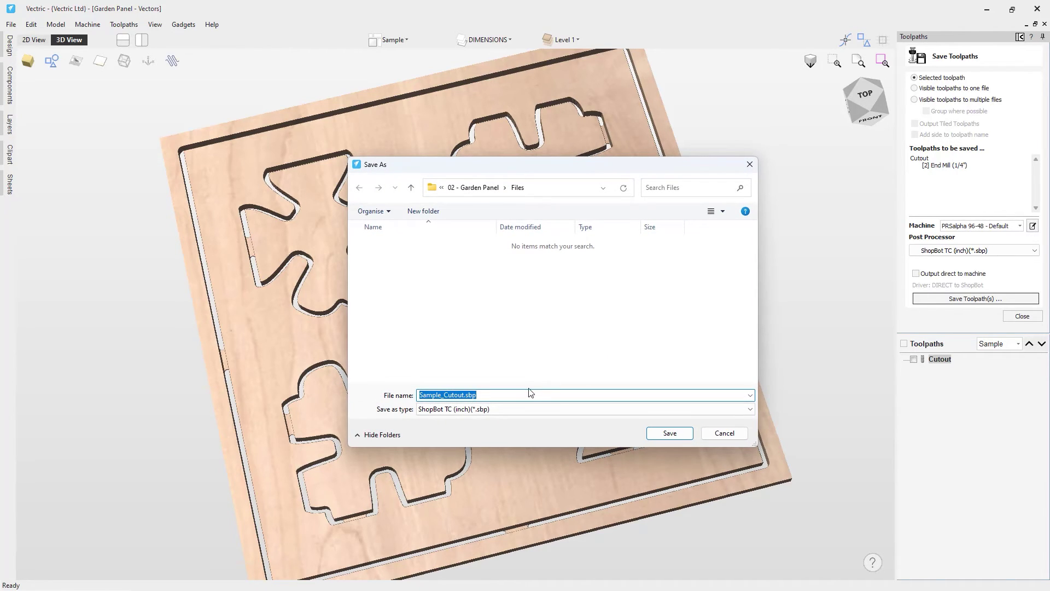
pyautogui.click(667, 436)
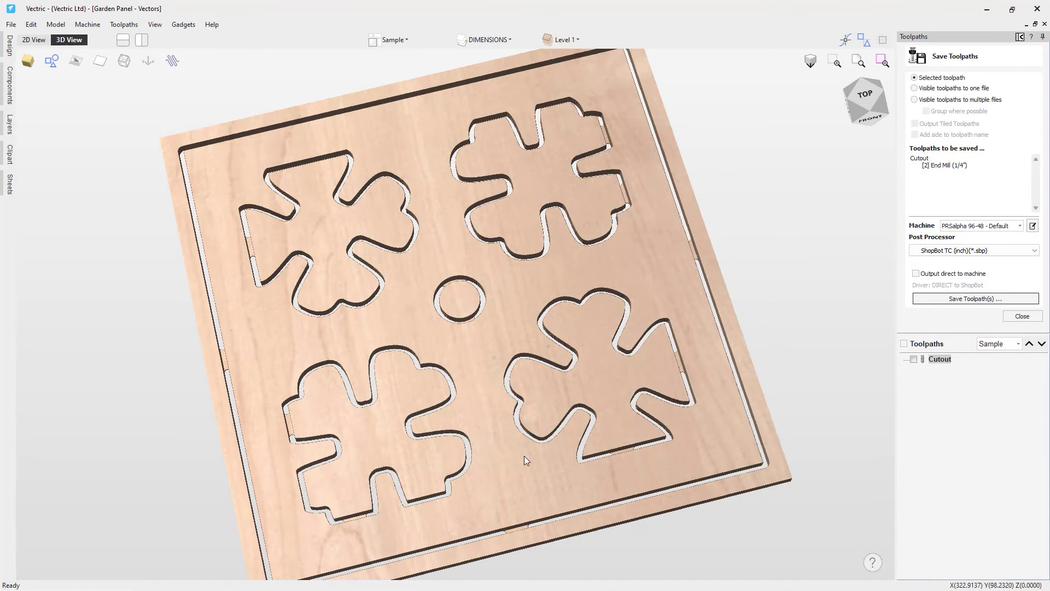